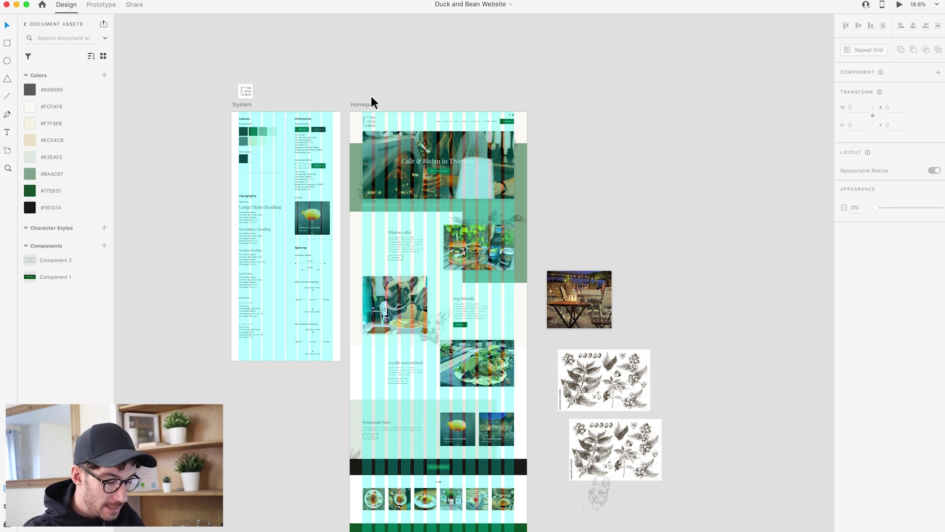
- Hide the layout column grids on the System and Homepage artboards
left_click_drag(599, 212, 659, 162)
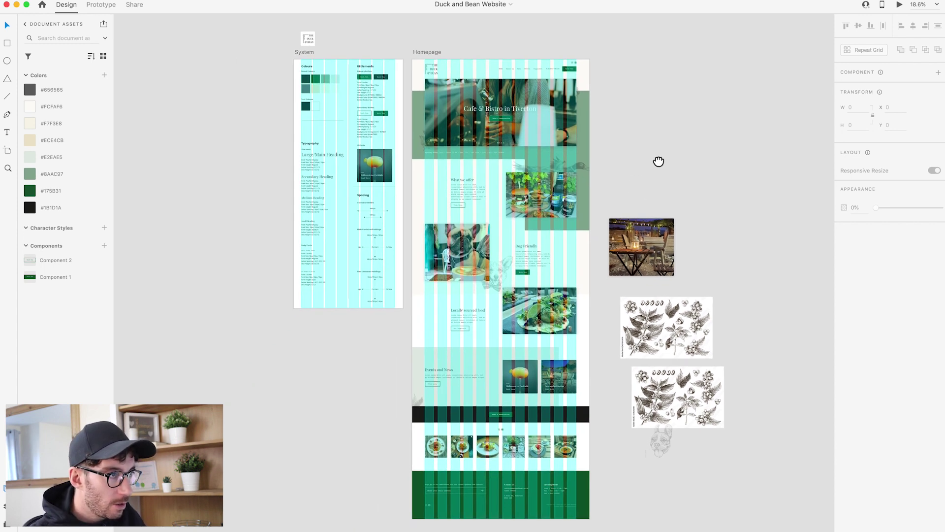
left_click_drag(522, 191, 602, 223)
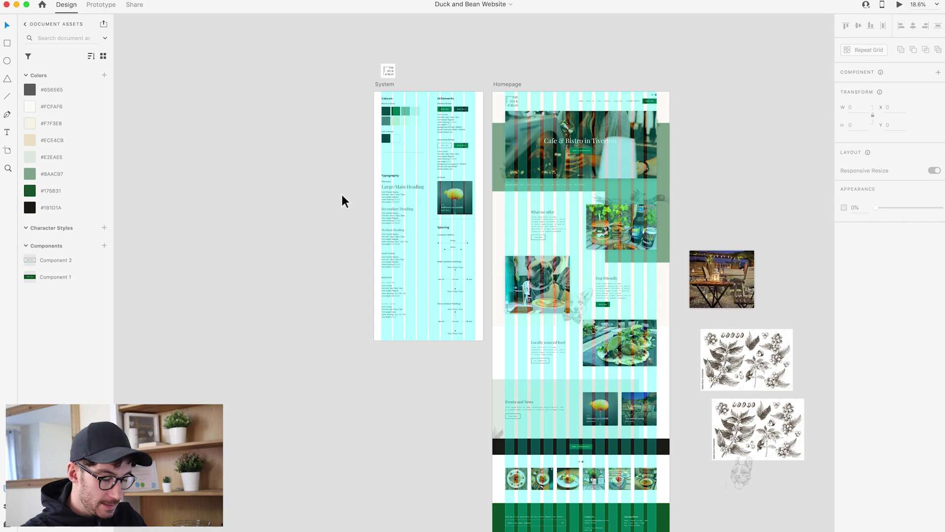
scroll(354, 190, "up", 10)
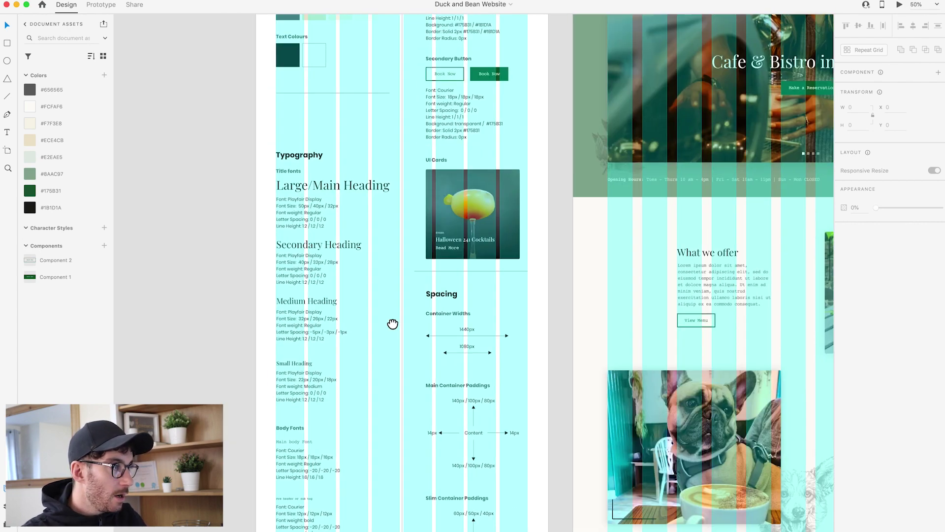
scroll(392, 323, "up", 10)
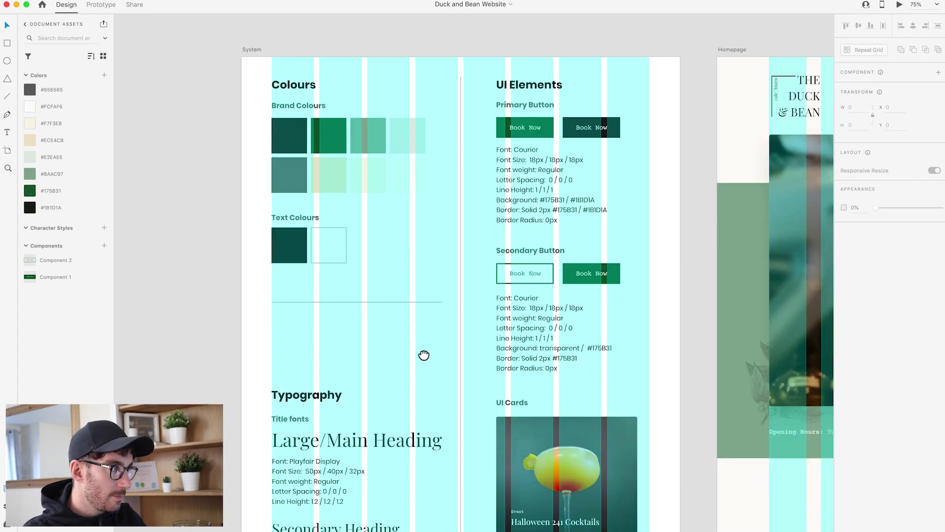
scroll(424, 355, "up", 2)
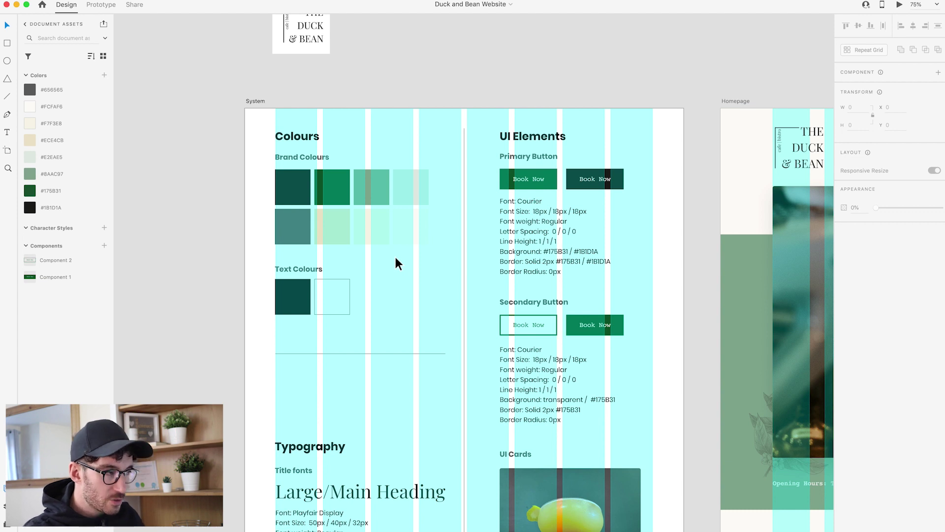
key("super+shift+apostrophe")
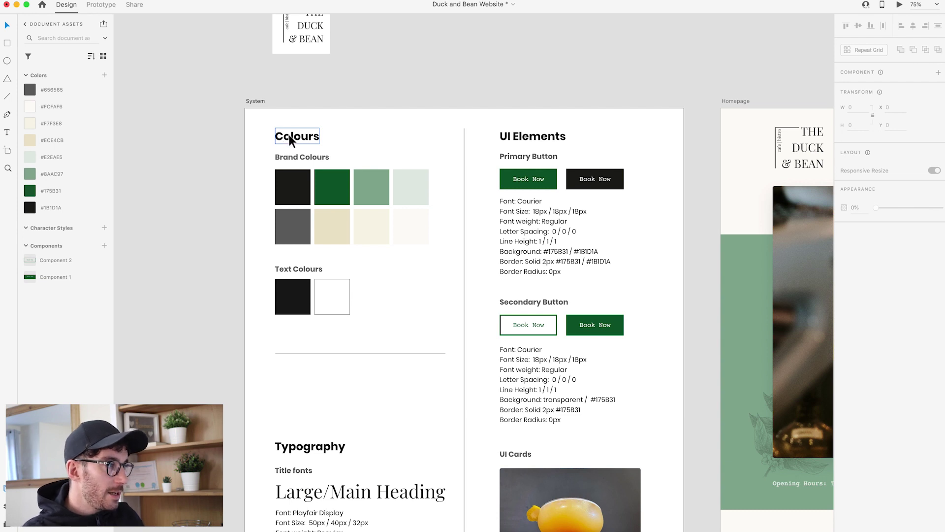
- Examine the brand colour swatches on the System artboard and their fills alongside the saved document colours
left_click(286, 187)
left_click(330, 196)
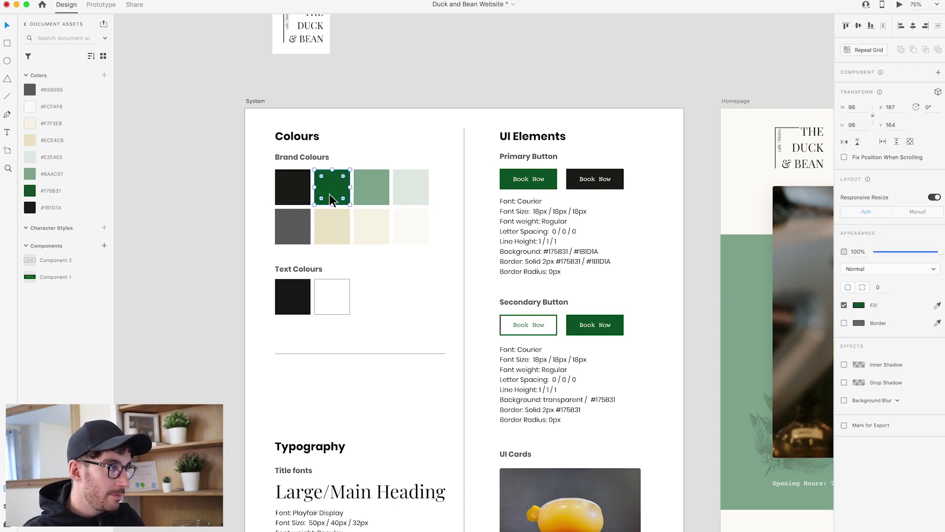
left_click(368, 188)
left_click(410, 195)
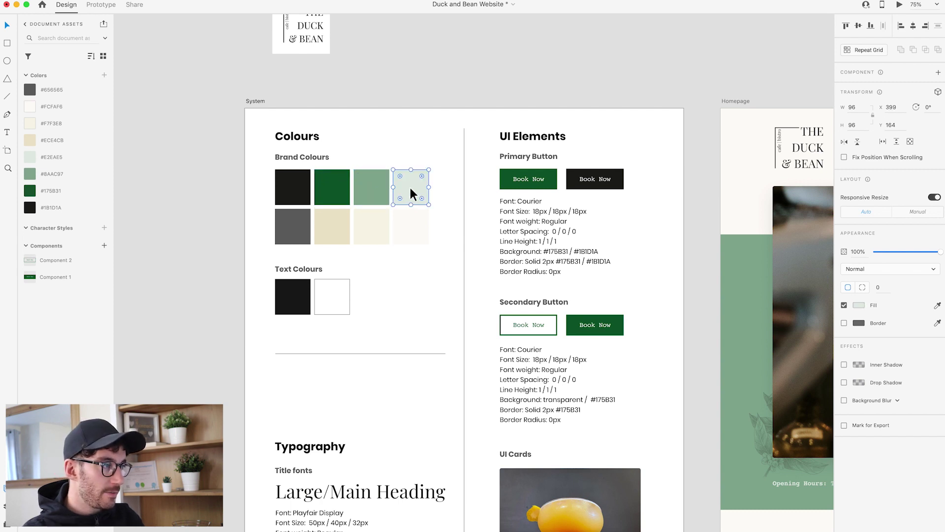
left_click(296, 224)
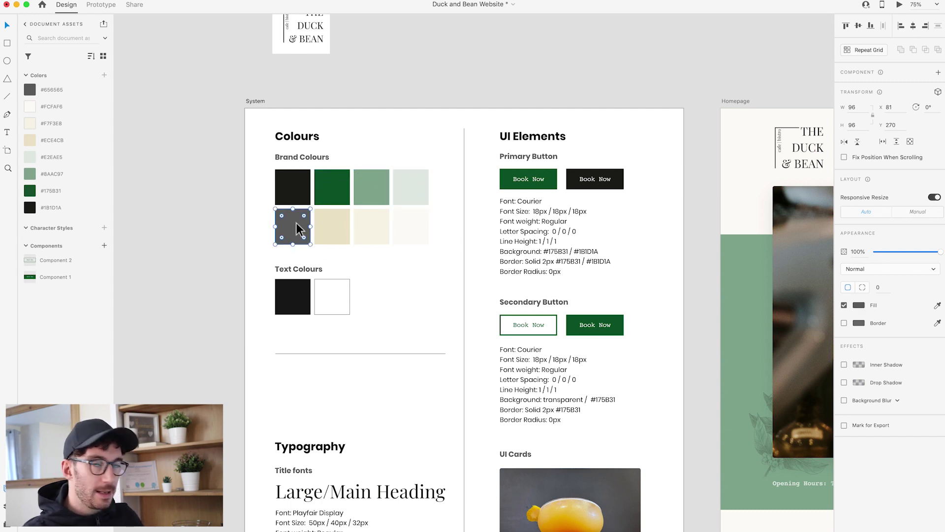
left_click(322, 223)
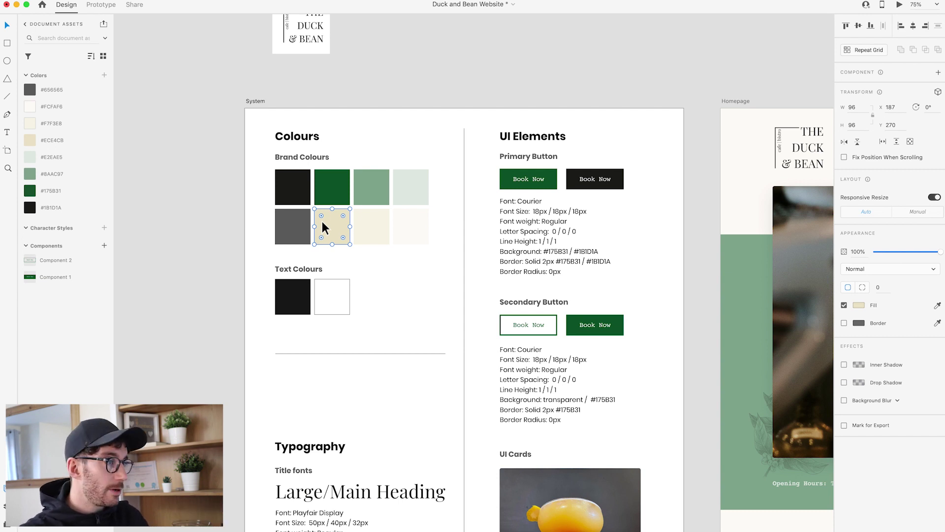
left_click(350, 152)
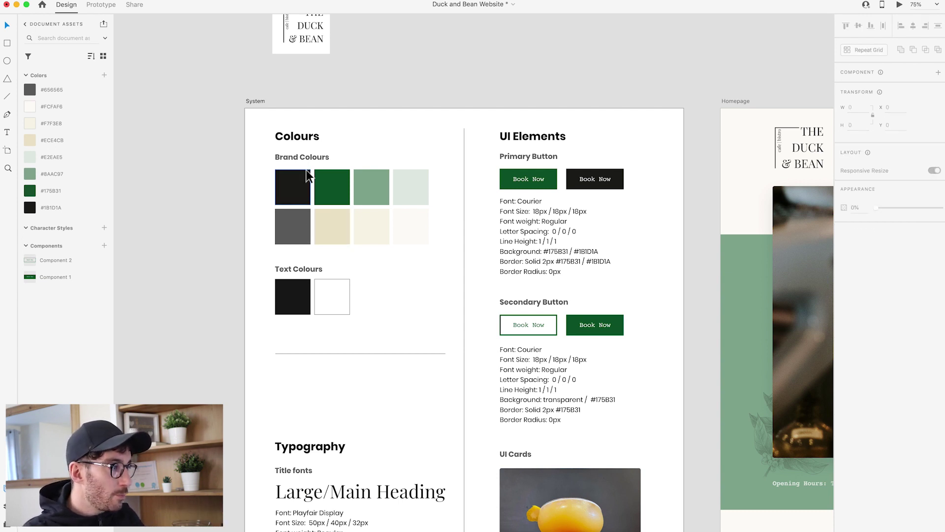
scroll(315, 197, "down", 1)
scroll(297, 191, "down", 3)
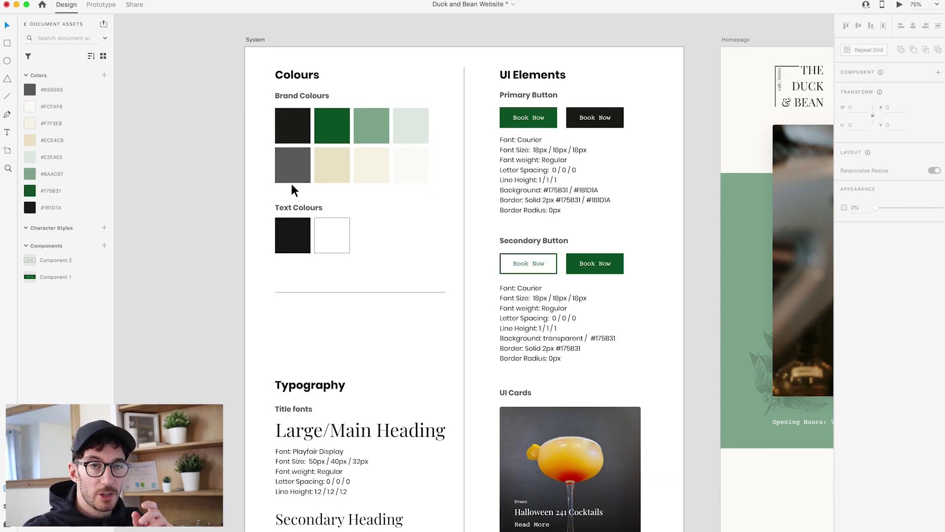
left_click(292, 127)
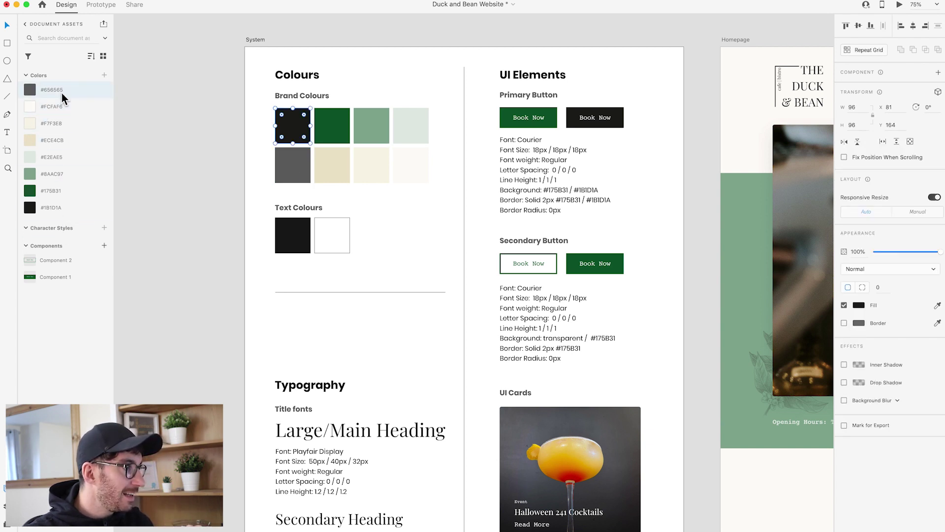
left_click(365, 201)
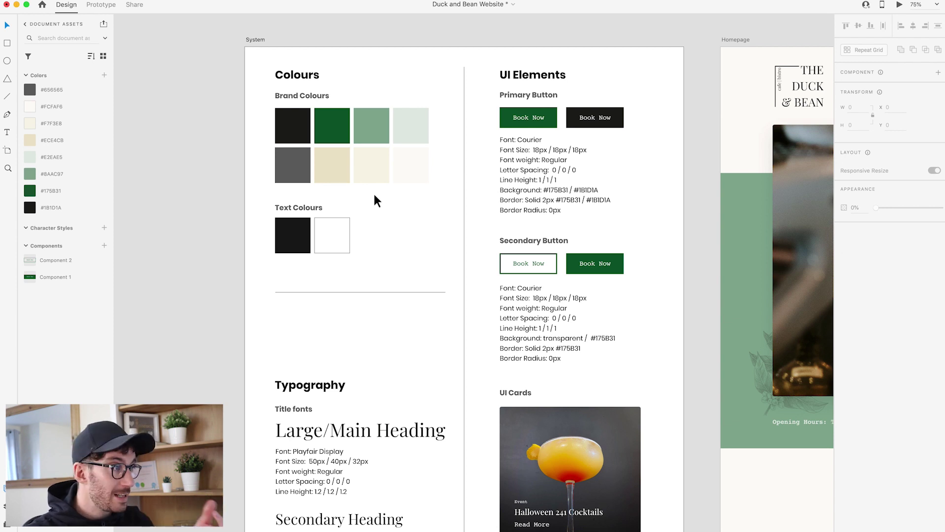
- Try applying the saved colour #175B31 to the beige brand swatch in the second row
left_click(333, 166)
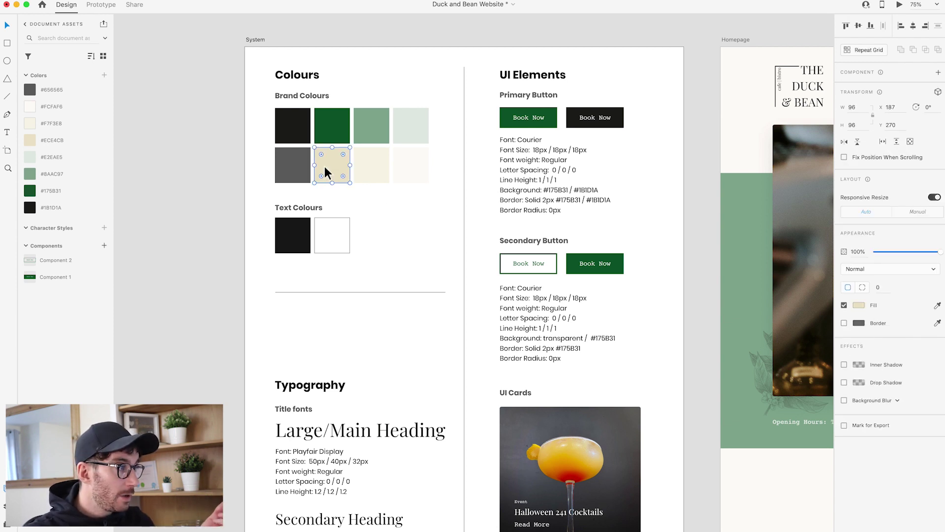
left_click(50, 190)
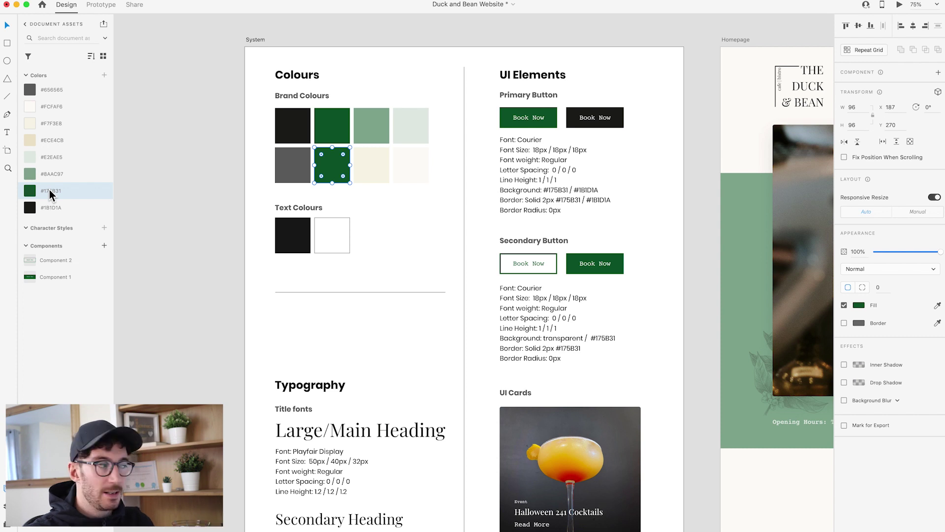
key("super+z")
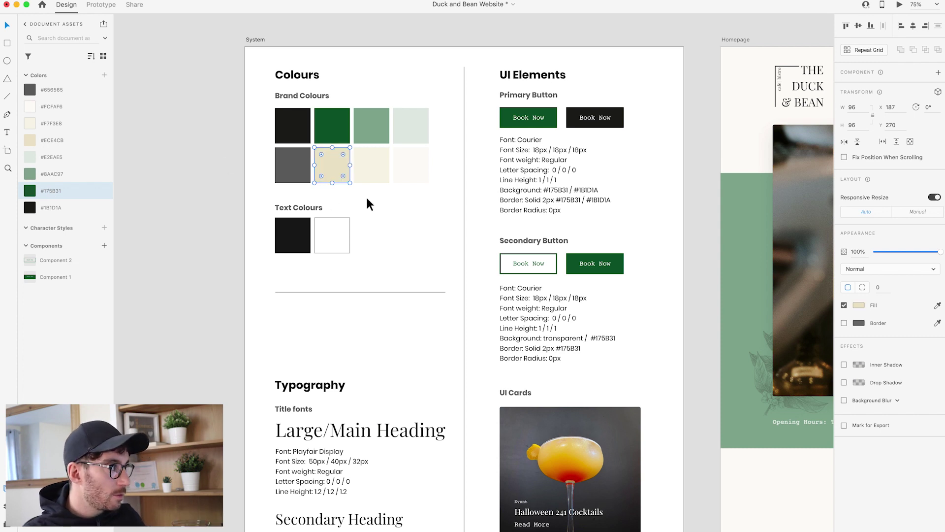
left_click(367, 202)
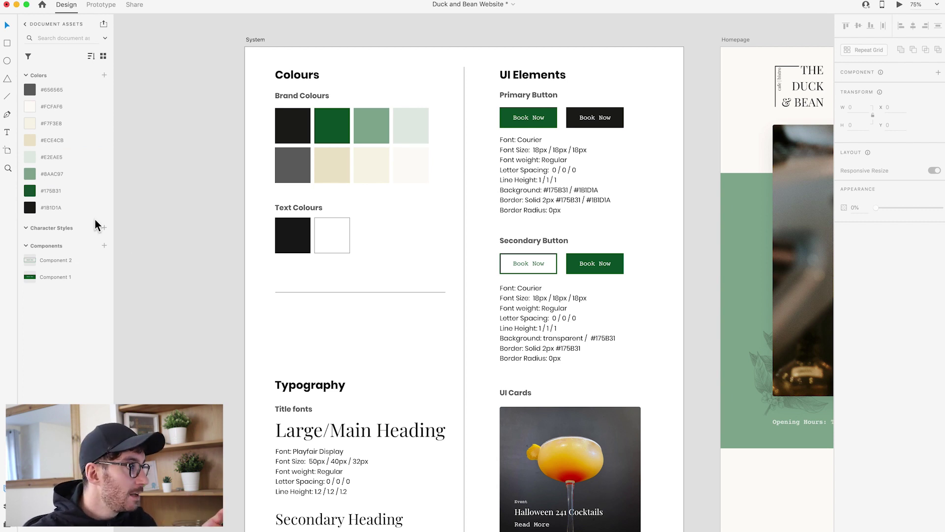
- Open the saved colour #8AAC97 for editing and close it without altering the colour
right_click(52, 175)
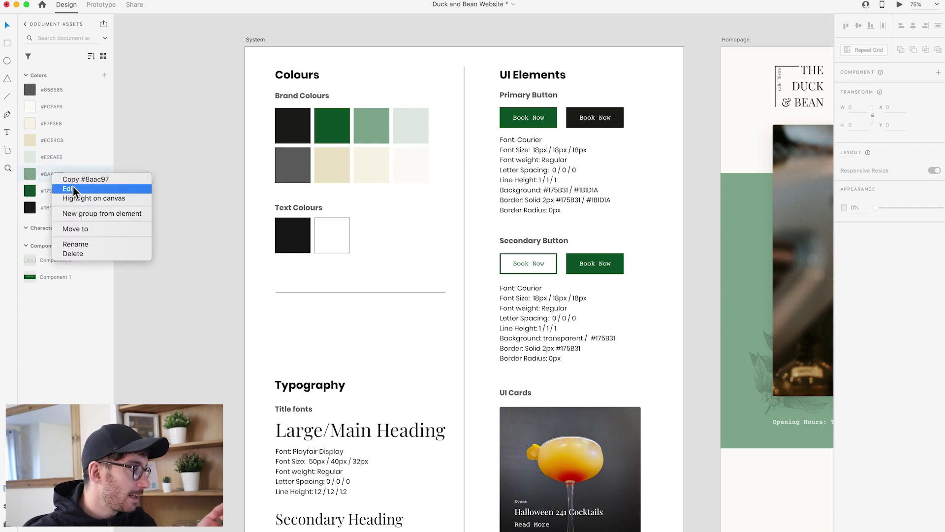
left_click(73, 187)
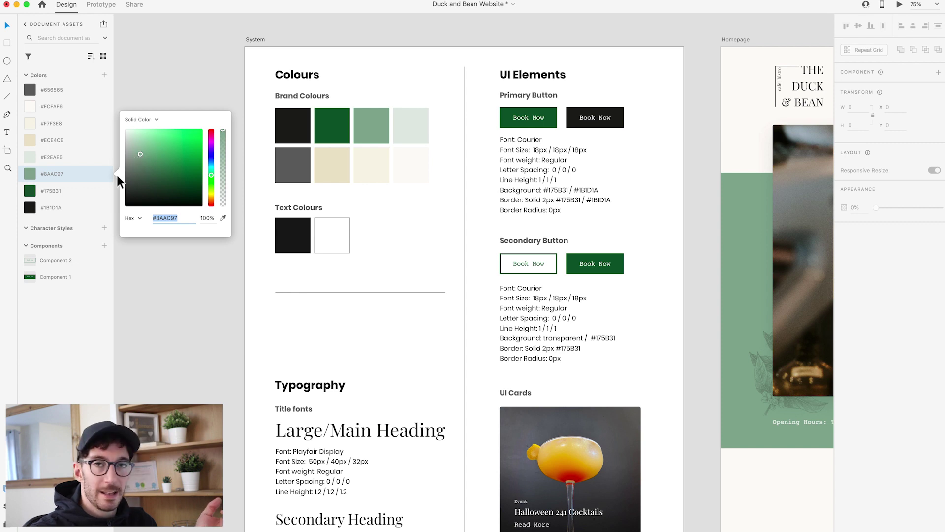
scroll(429, 191, "right", 3)
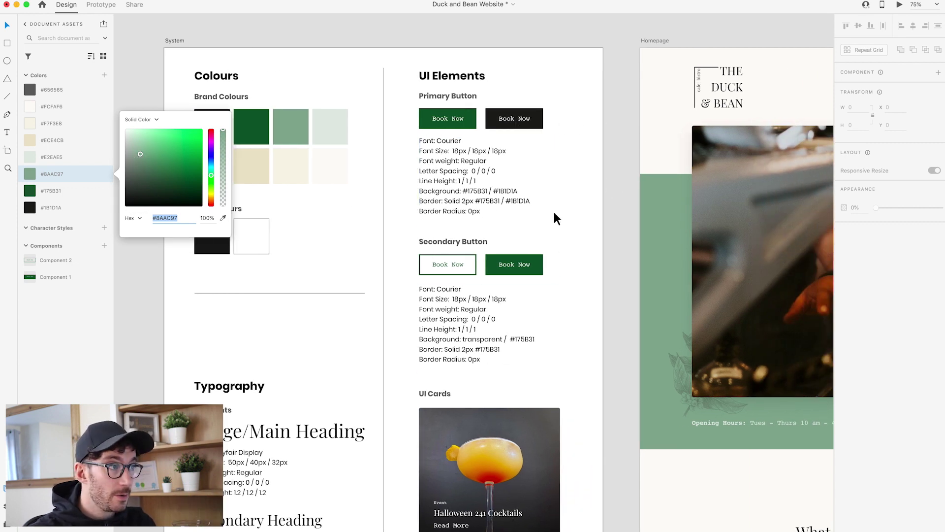
scroll(357, 255, "left", 2)
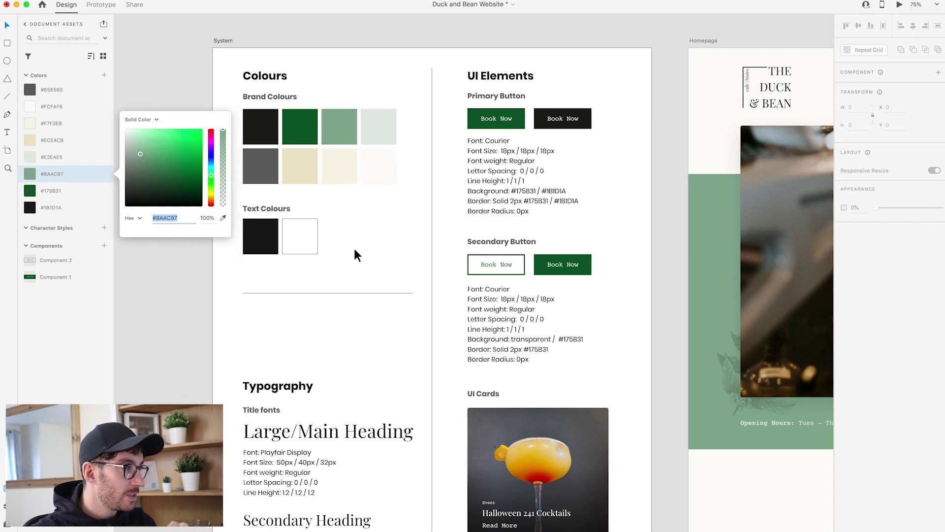
left_click(353, 247)
- Examine the title fonts in the Typography section, including the Large/Main Heading's text properties and its written specifications
scroll(372, 235, "right", 1)
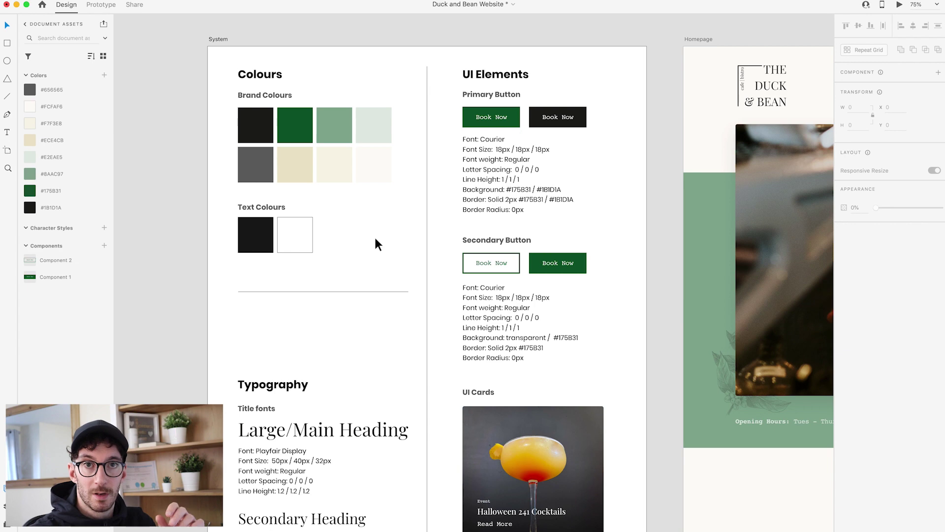
scroll(375, 240, "right", 1)
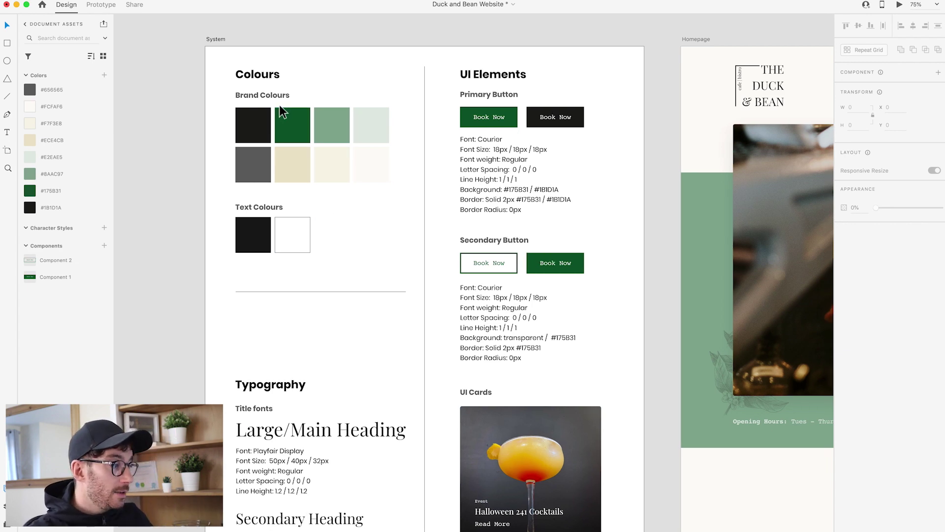
scroll(279, 104, "down", 5)
scroll(281, 112, "down", 1)
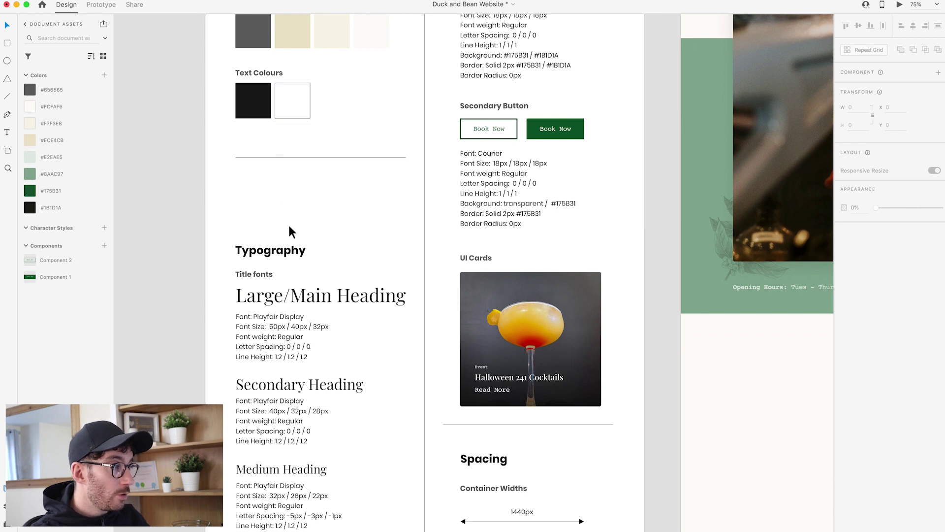
scroll(289, 231, "down", 2)
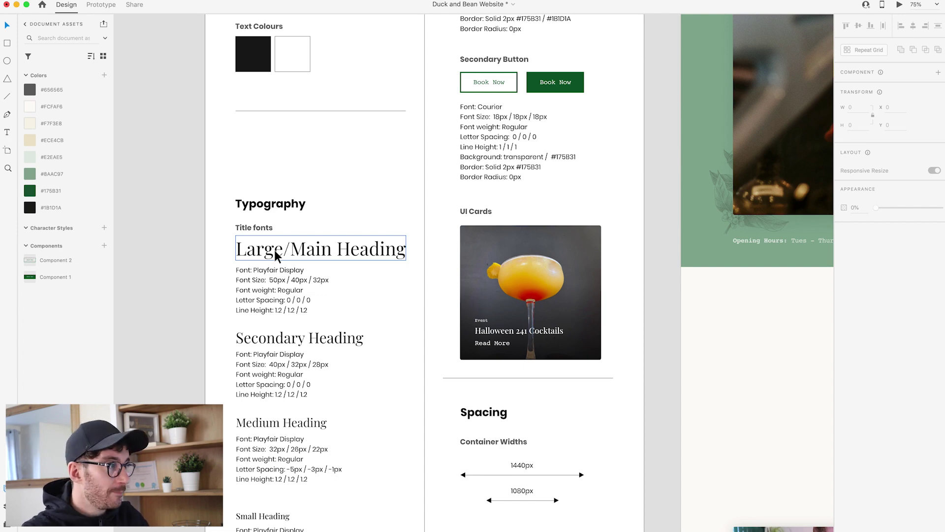
scroll(315, 214, "down", 5)
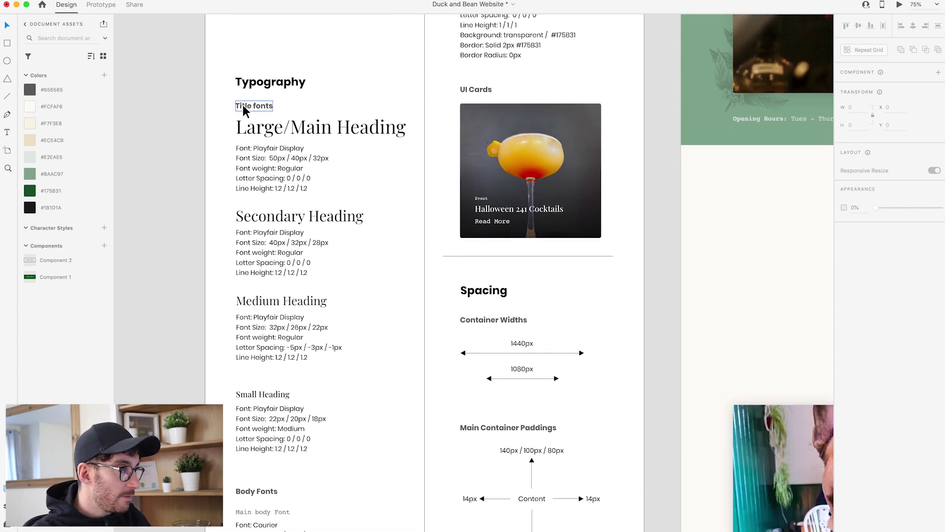
left_click(270, 131)
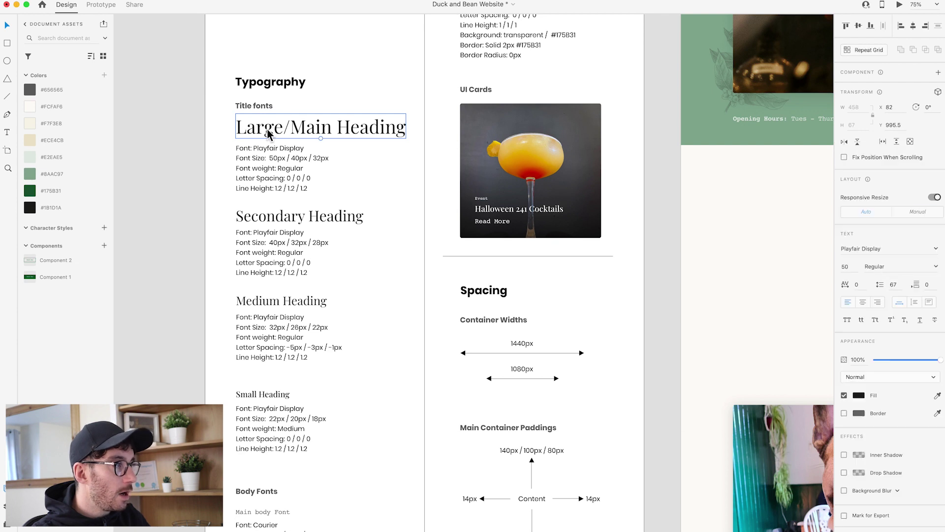
left_click(291, 149)
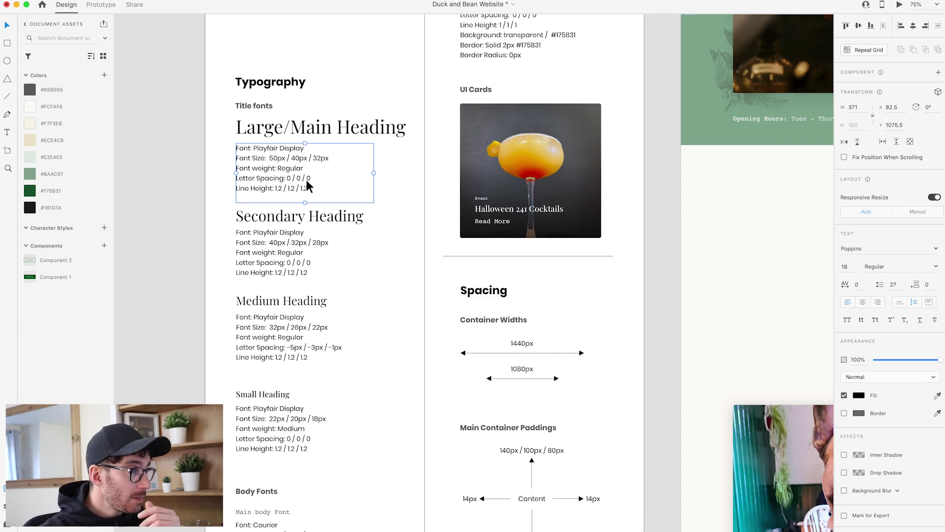
scroll(270, 221, "down", 5)
scroll(270, 221, "left", 2)
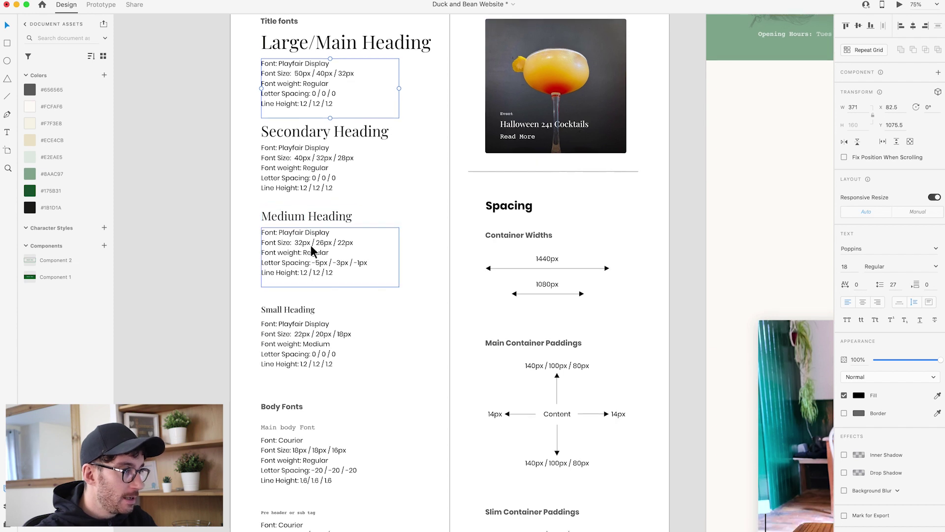
left_click(327, 297)
scroll(335, 294, "down", 1)
scroll(336, 296, "down", 1)
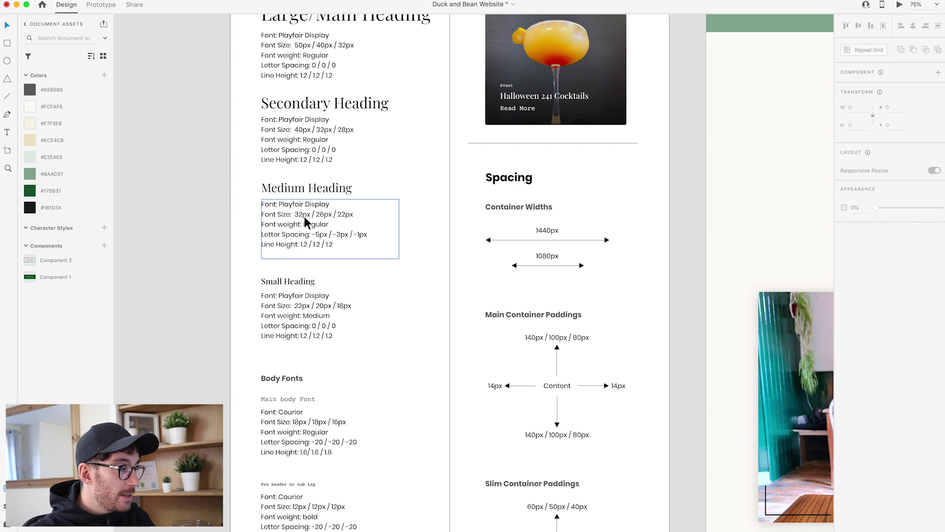
- Examine the Body Fonts section, inspecting the Main body Font sample and its specification text
scroll(304, 216, "down", 7)
left_click(285, 256)
scroll(330, 251, "up", 13)
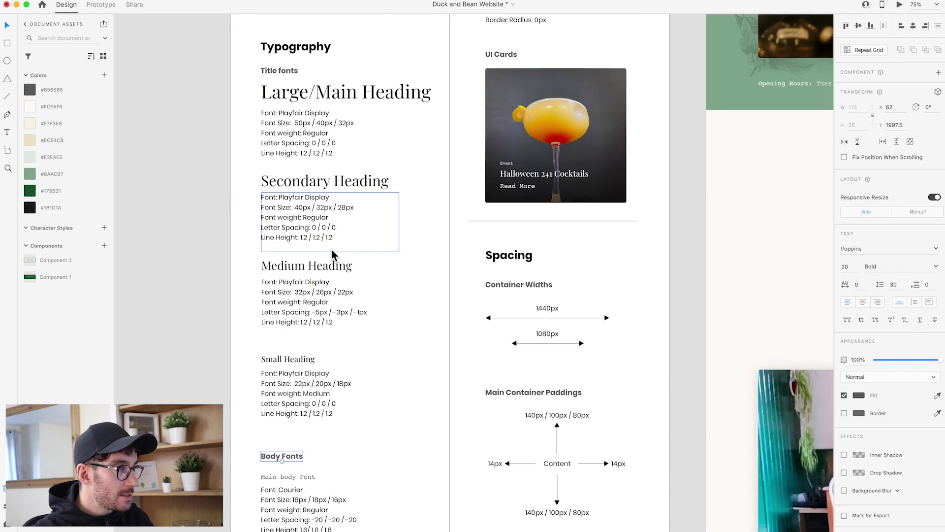
scroll(315, 163, "down", 19)
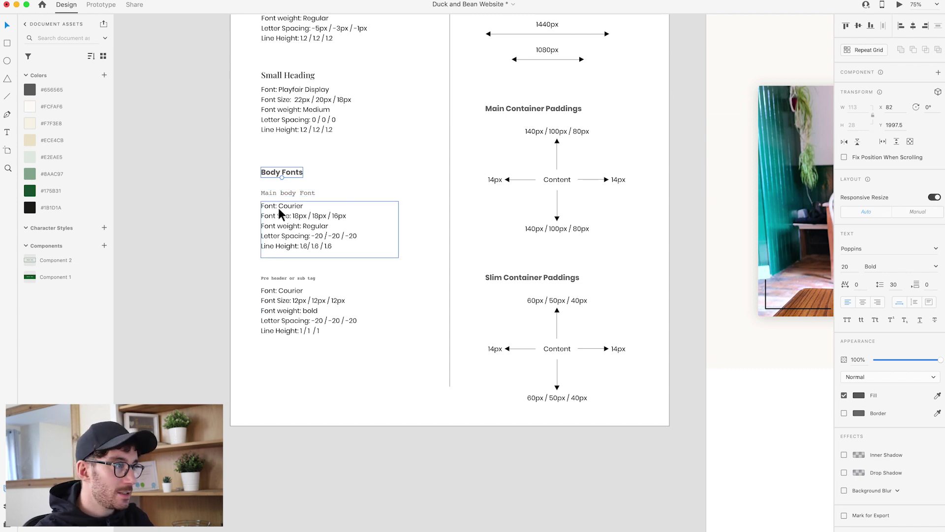
left_click(289, 193)
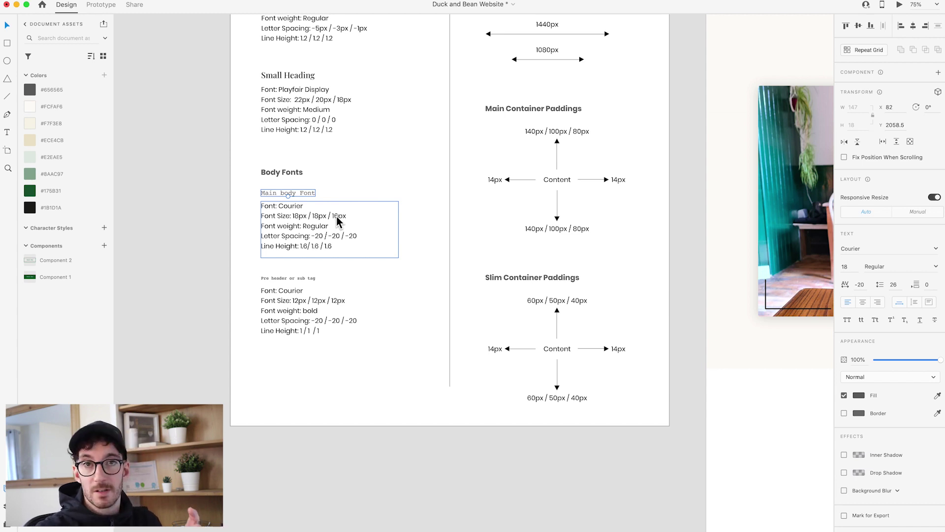
left_click(352, 222)
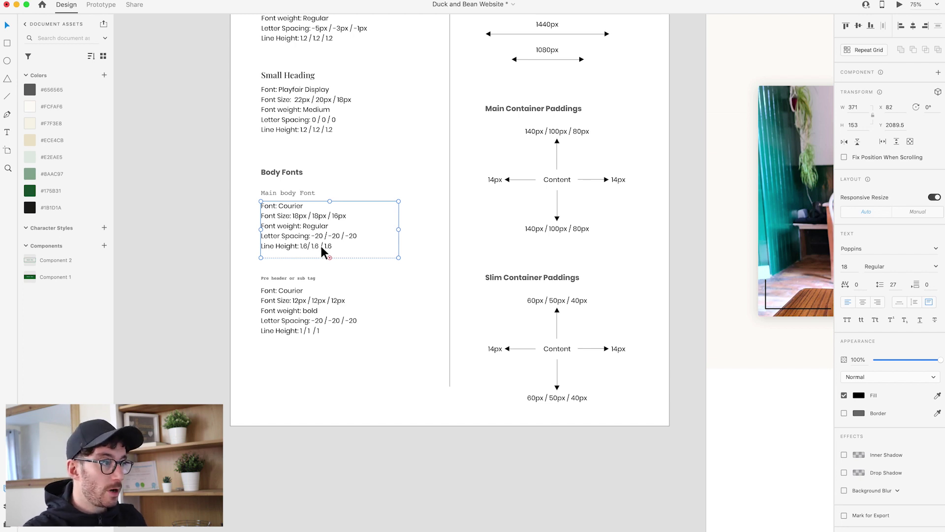
- Inspect the Pre header or sub tag sample and its written specifications in the Body Fonts section
left_click(299, 297)
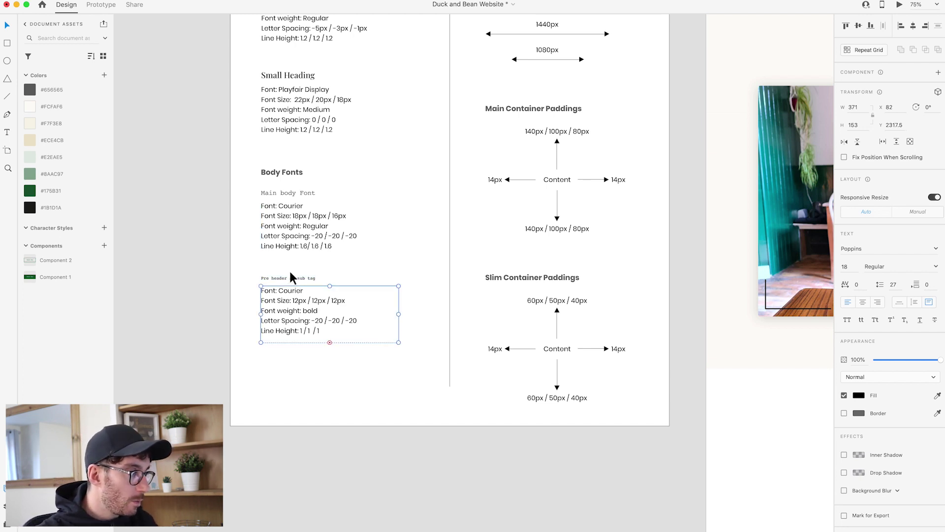
left_click(289, 278)
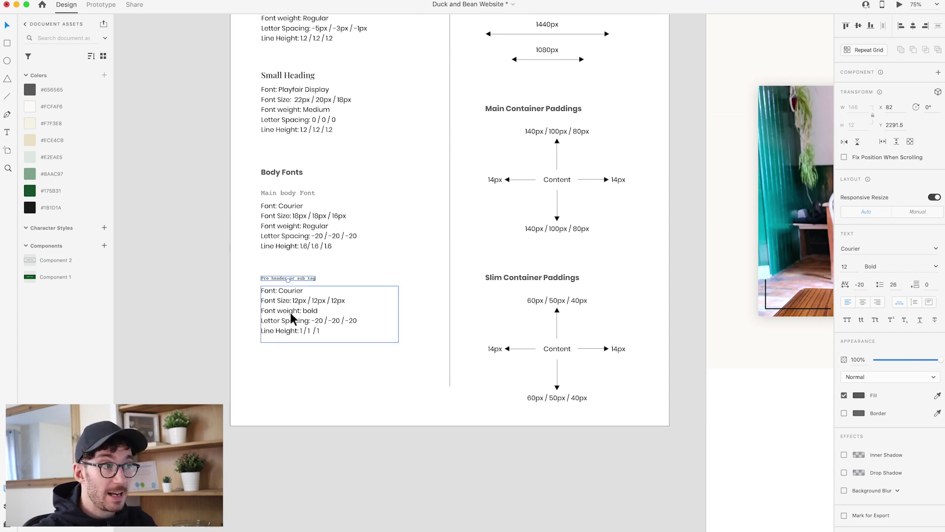
scroll(290, 312, "up", 10)
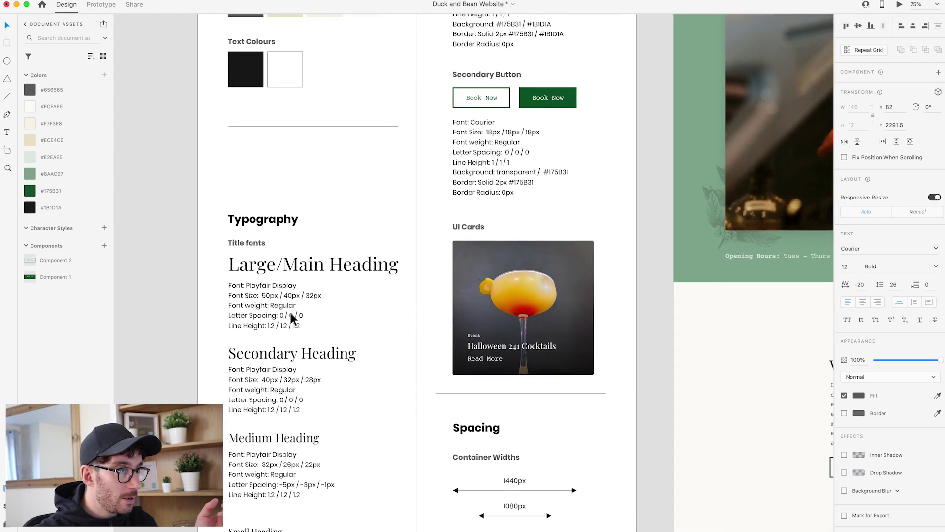
- Examine the green and black Primary Button variants under UI Elements, comparing the main component with its instance
scroll(291, 315, "up", 10)
scroll(291, 315, "right", 8)
left_click(317, 249)
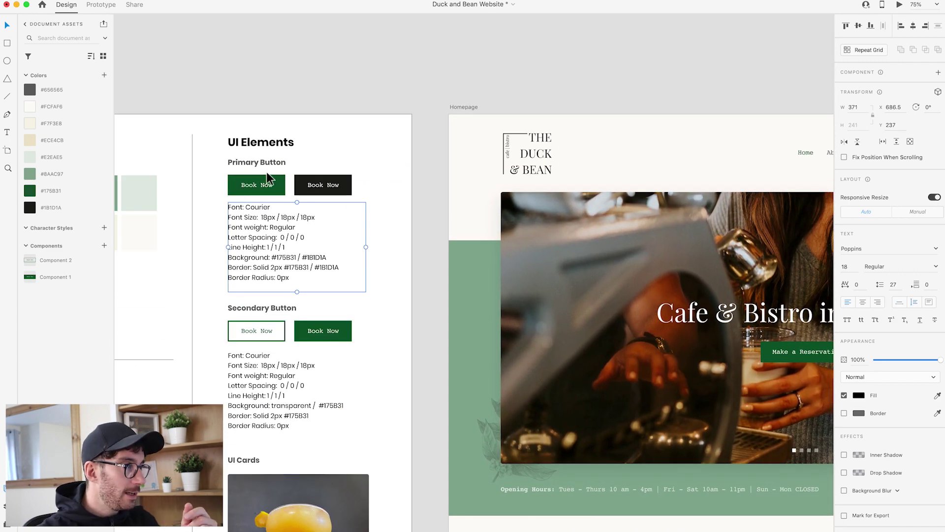
scroll(267, 192, "down", 1)
left_click(219, 229)
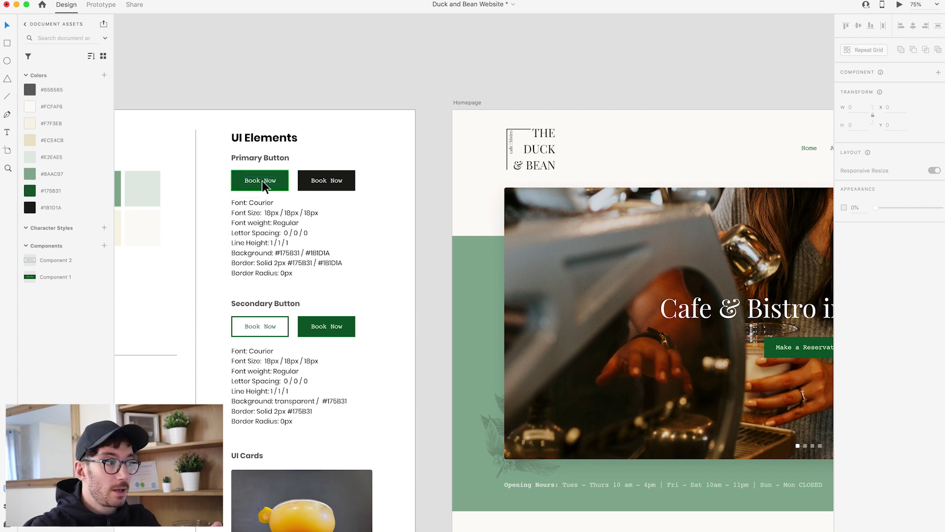
left_click(252, 190)
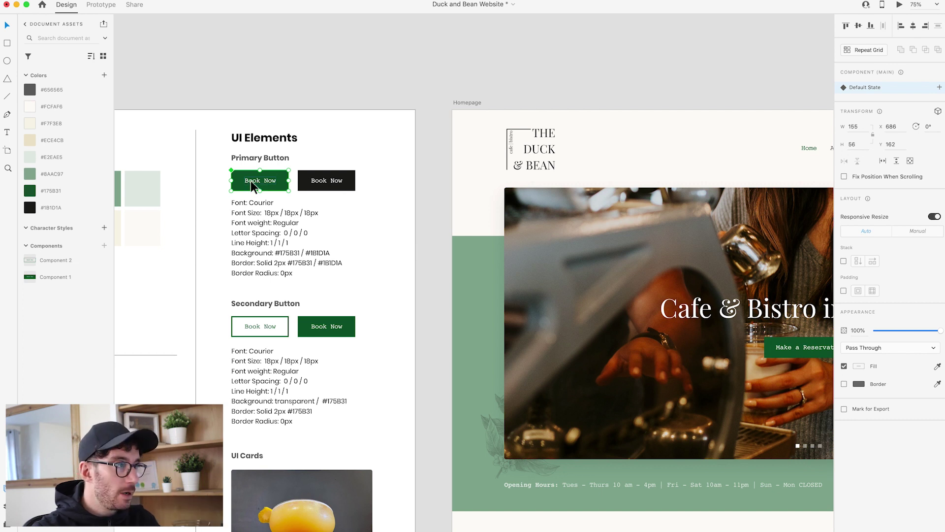
left_click(322, 178)
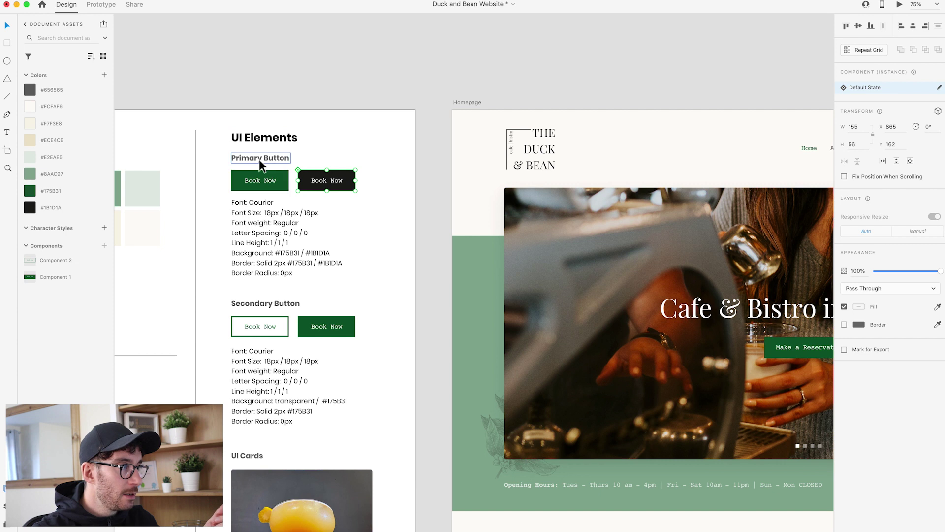
left_click(258, 178)
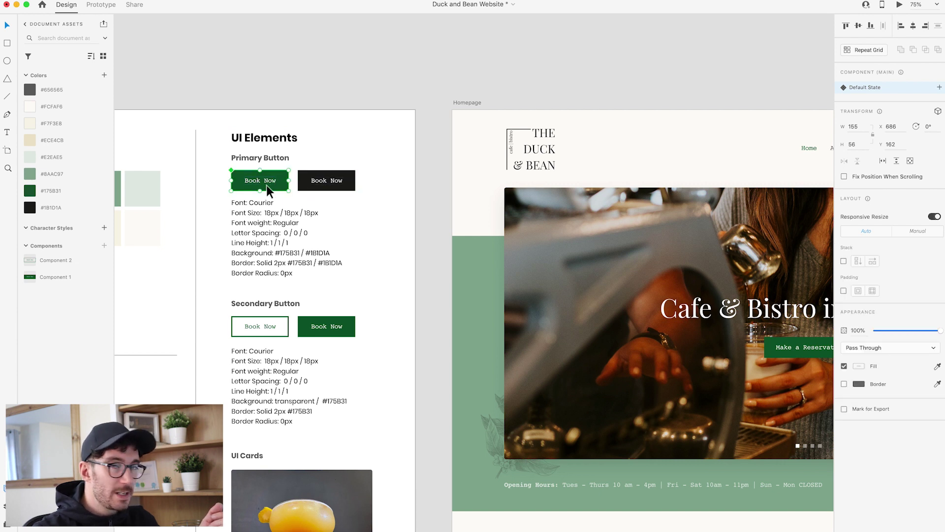
left_click(325, 178)
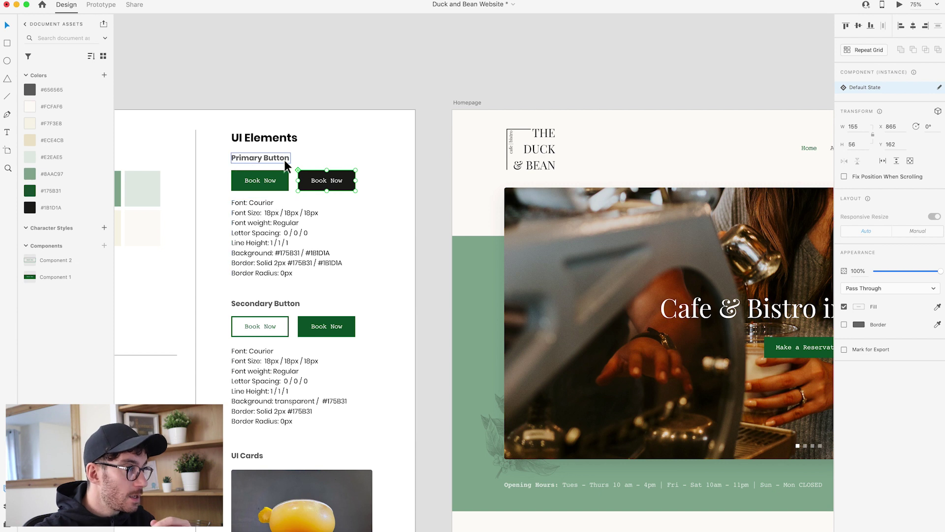
- Inspect the Primary Button's specification text without changing it, and review the Secondary Button variants and their specifications
left_click(264, 209)
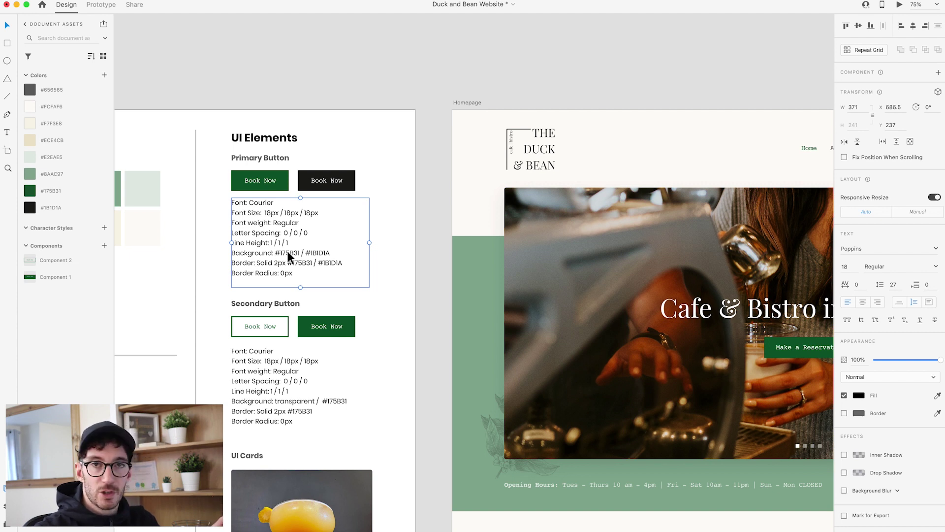
double_click(317, 252)
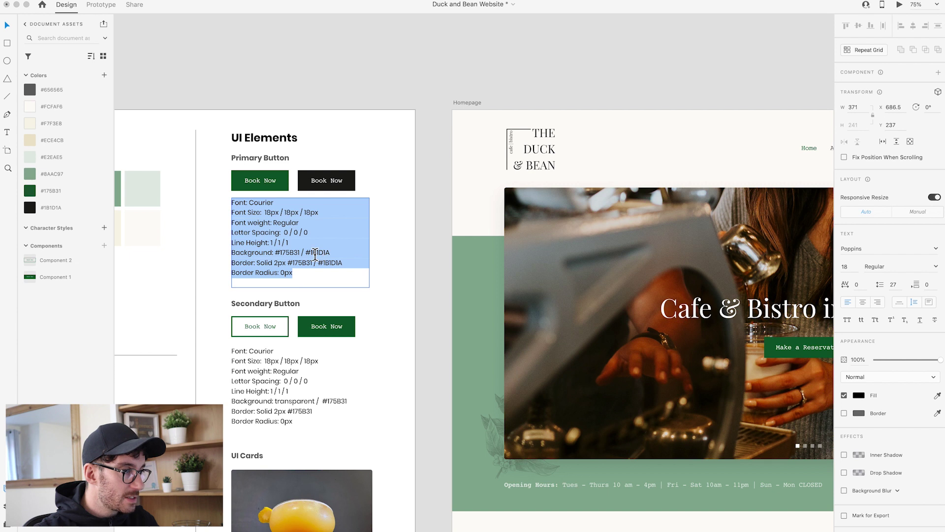
double_click(317, 252)
key("Escape")
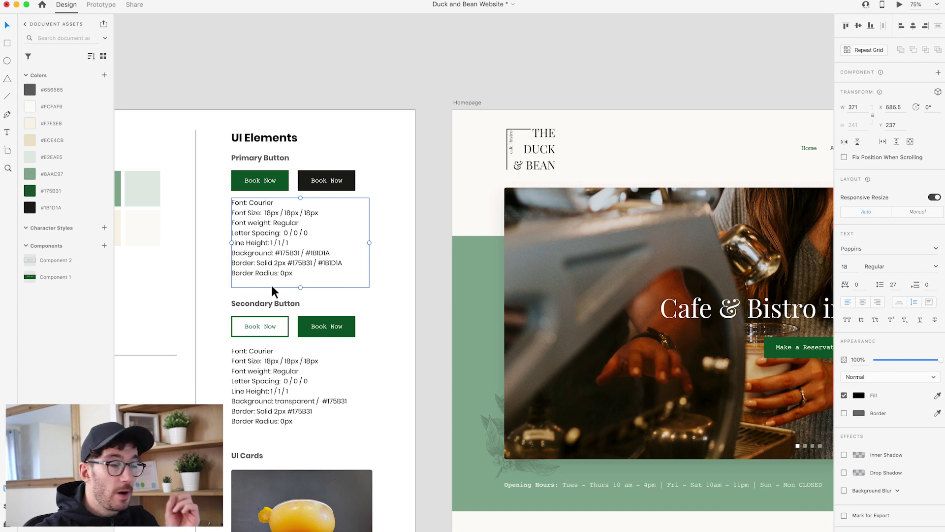
scroll(272, 283, "down", 4)
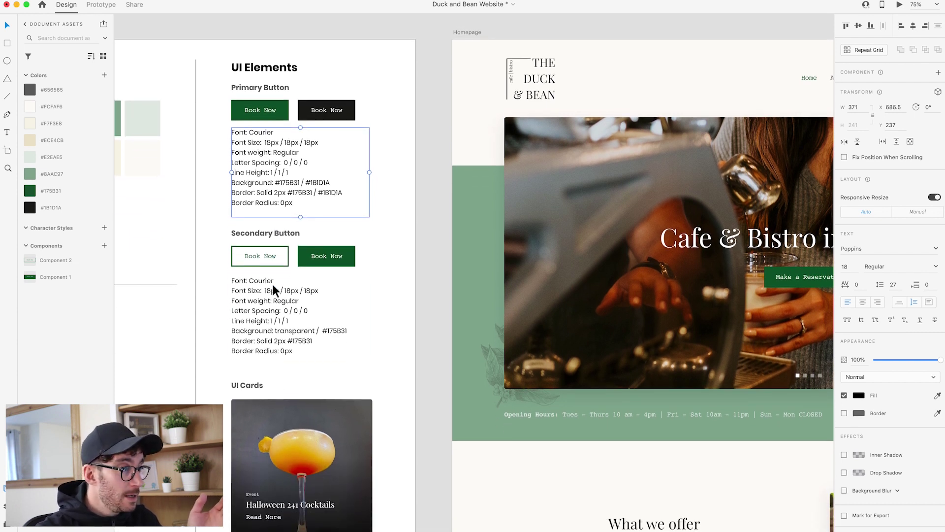
left_click(216, 254)
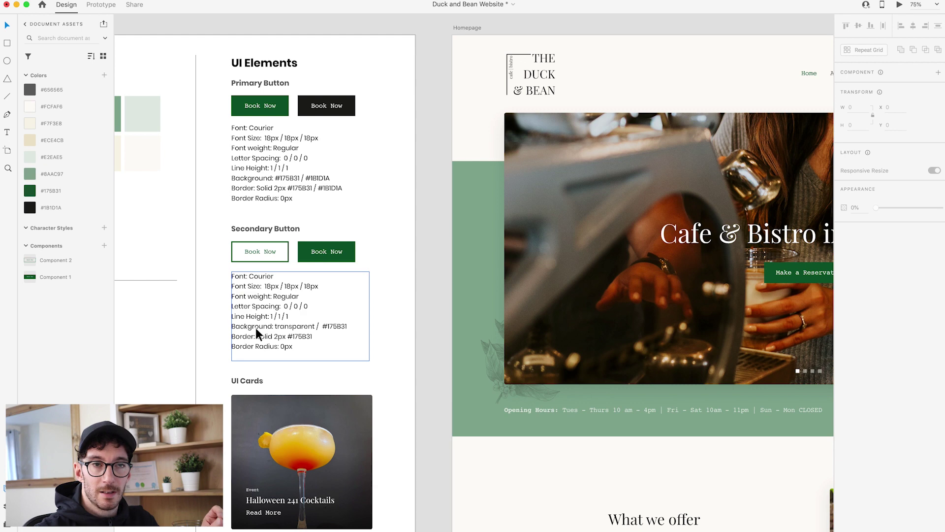
- Examine the Halloween 241 Cocktails sample under UI Cards alongside the neighbouring Homepage design
scroll(347, 287, "down", 5)
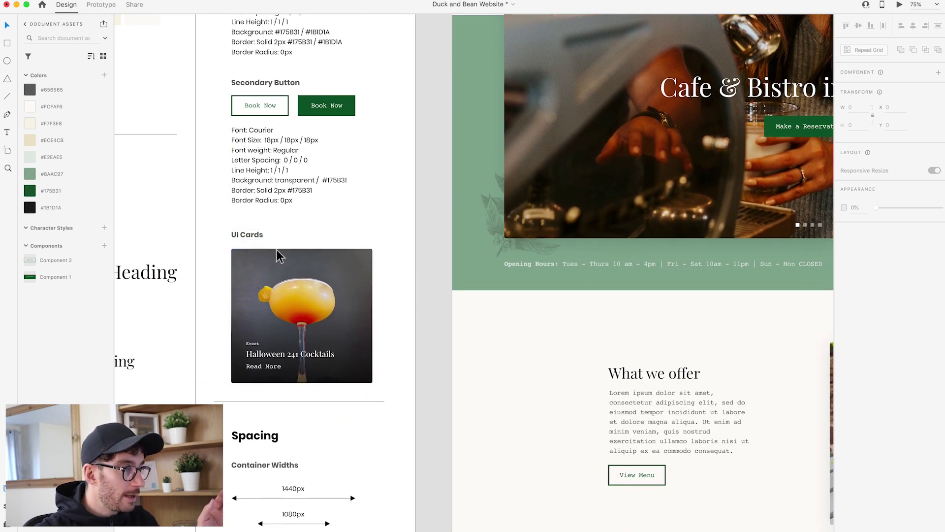
scroll(335, 280, "right", 1)
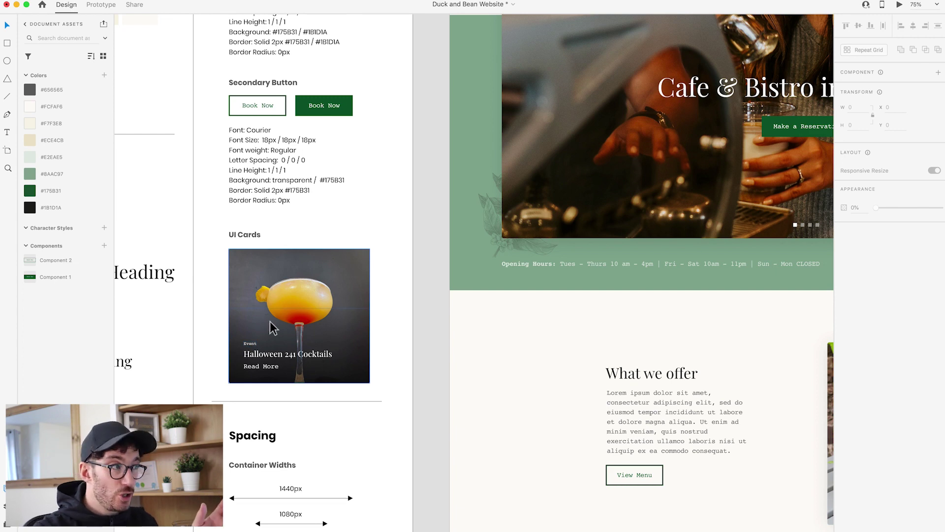
scroll(271, 328, "right", 2)
scroll(598, 279, "right", 6)
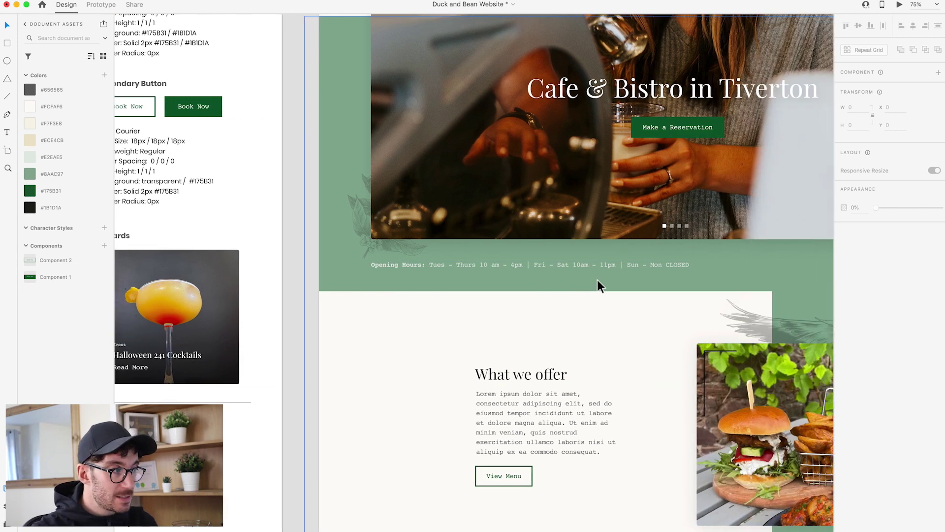
scroll(645, 274, "left", 12)
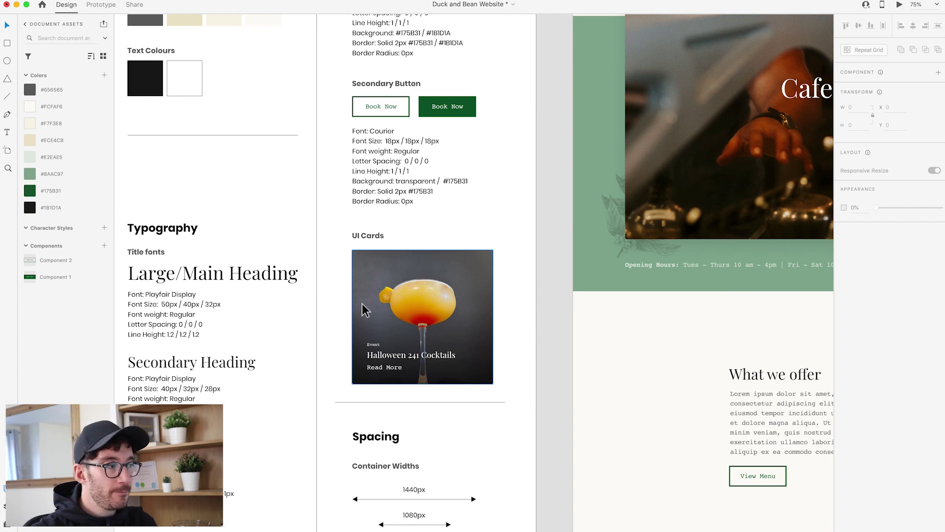
scroll(364, 309, "right", 2)
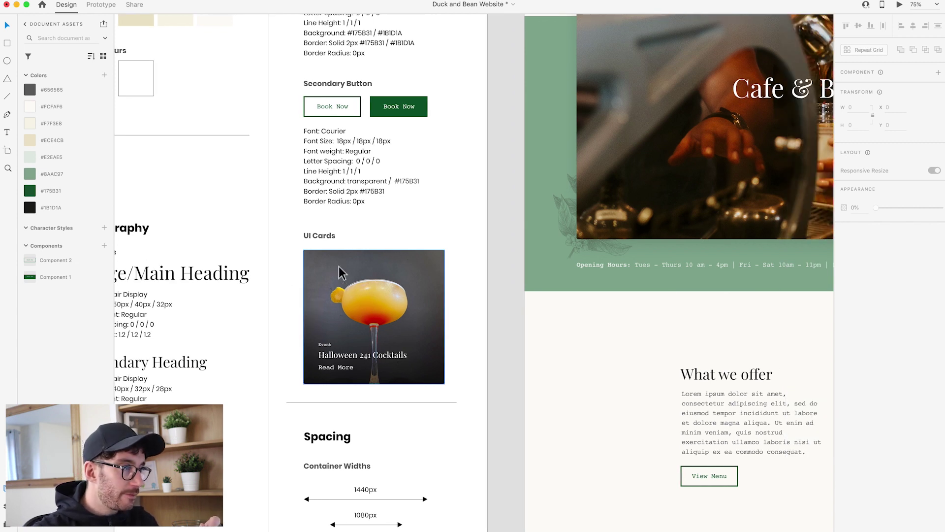
scroll(340, 270, "up", 1)
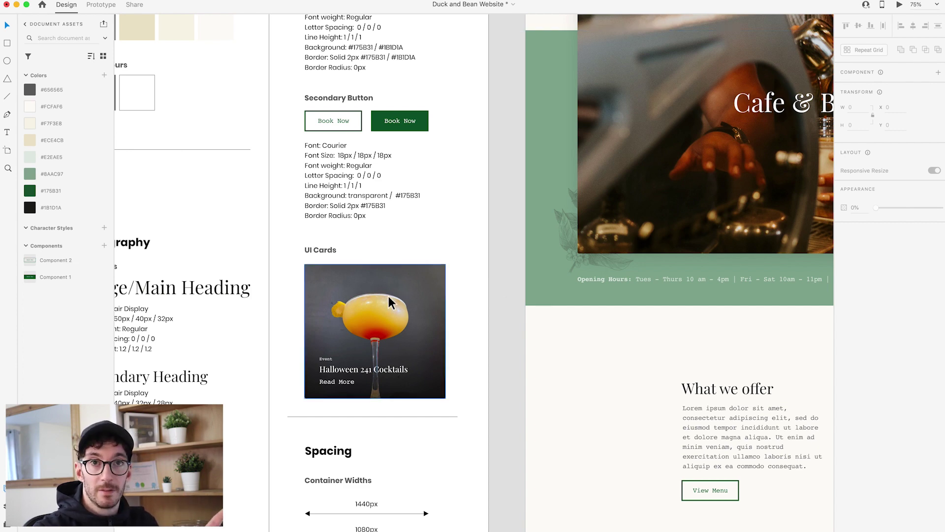
scroll(625, 259, "right", 5)
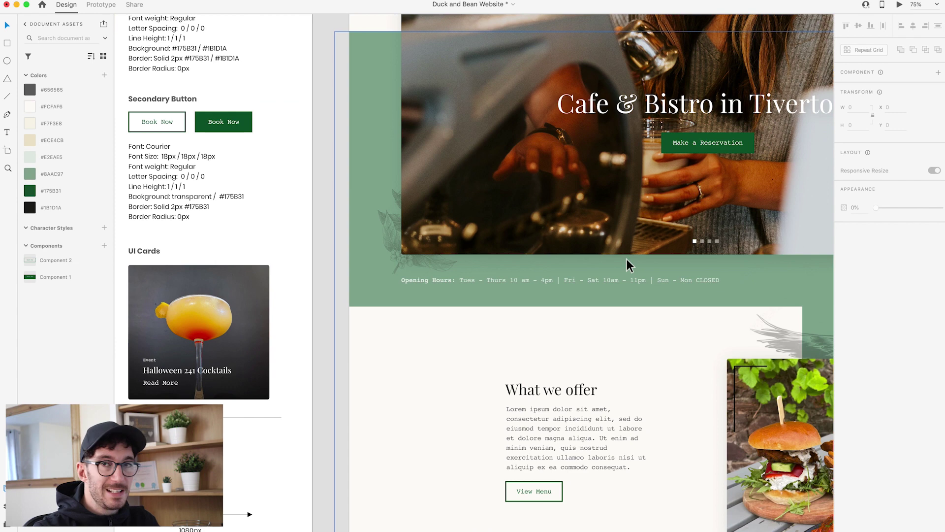
scroll(474, 259, "left", 5)
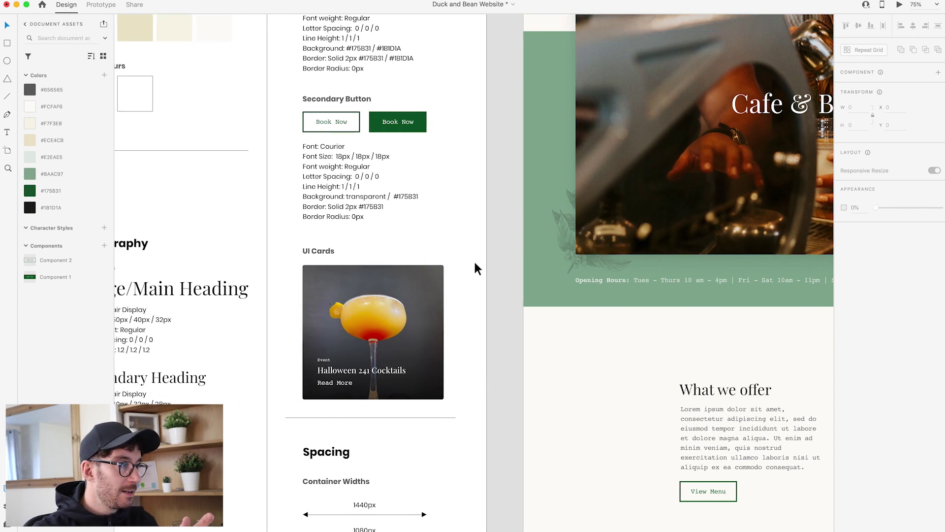
scroll(285, 242, "left", 1)
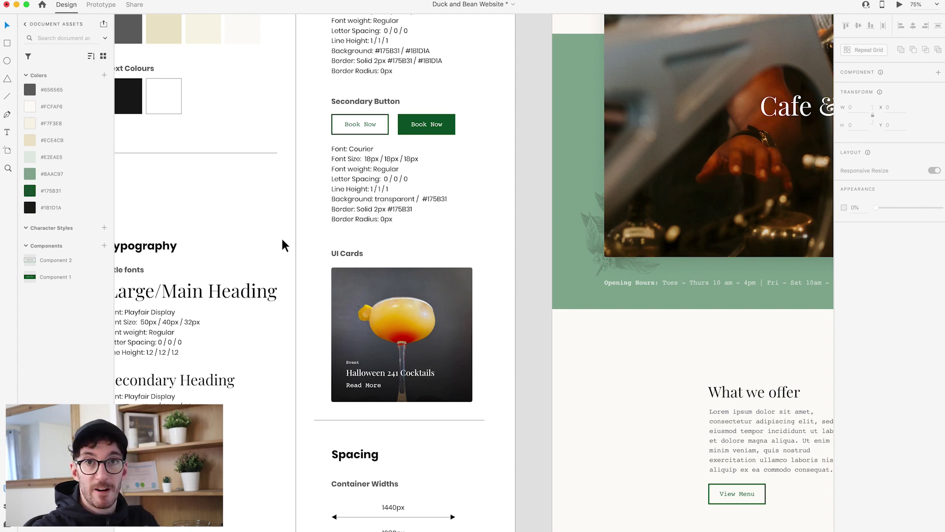
- Review the container widths in the Spacing section and return to the Primary Button samples under UI Elements
scroll(323, 223, "down", 10)
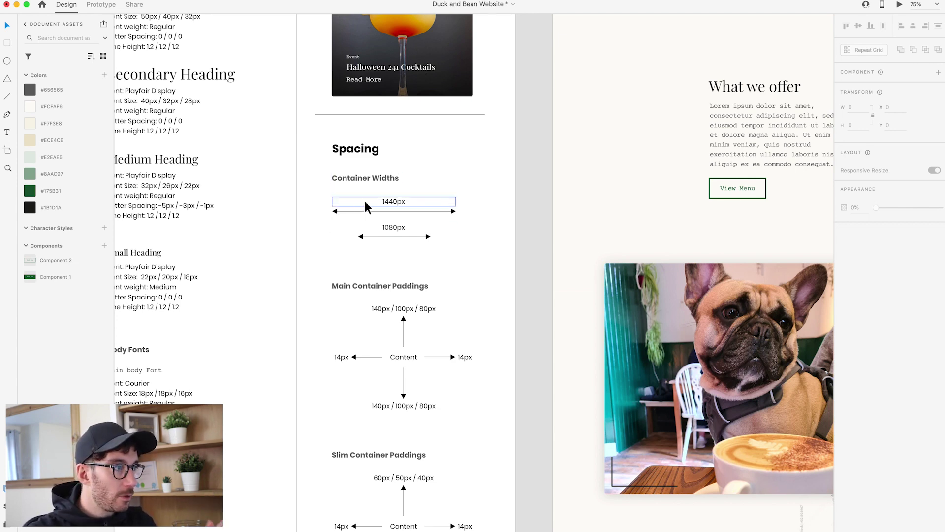
left_click(394, 226)
scroll(395, 225, "up", 3)
scroll(394, 230, "up", 8)
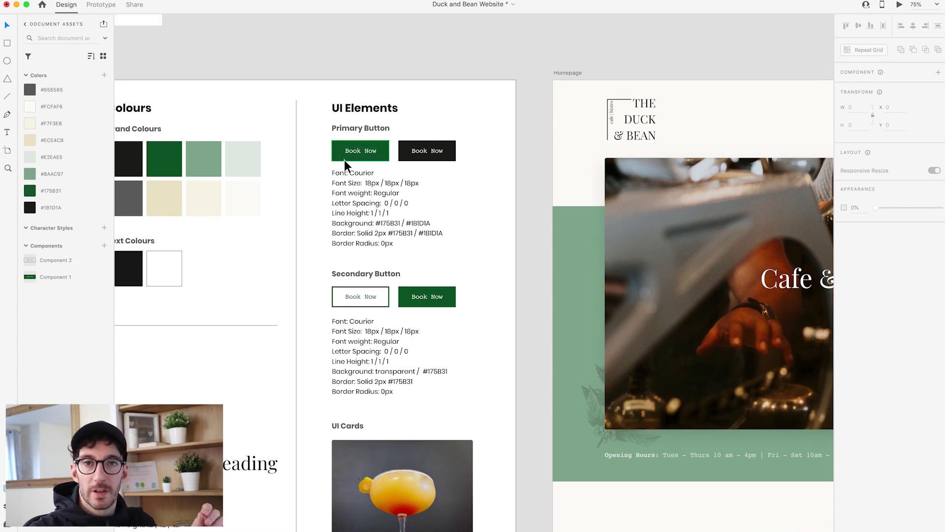
scroll(344, 159, "down", 1)
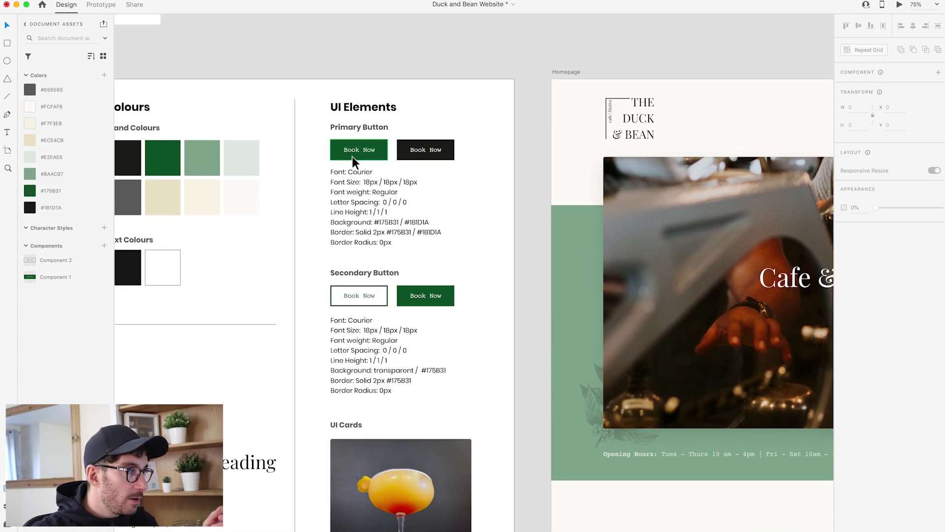
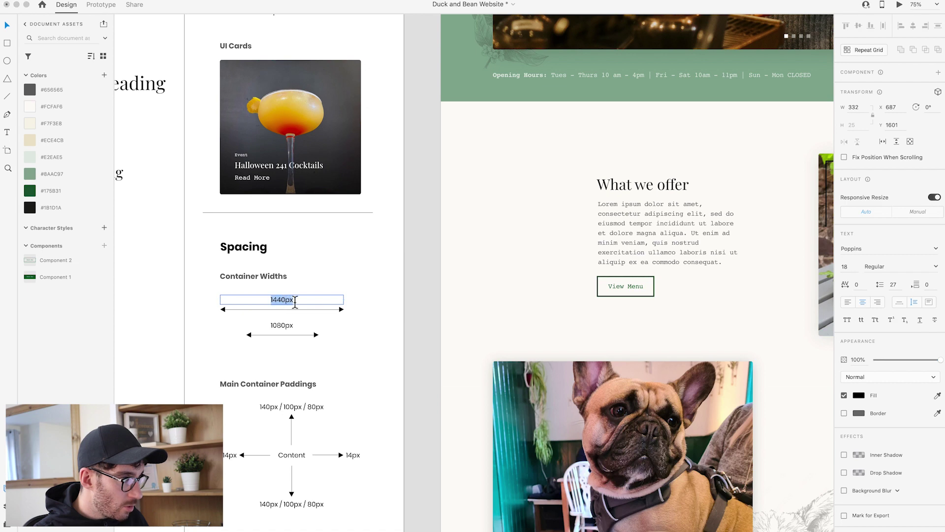
- Show the layout grid and draw a rectangle about 1640 by 380 px across all columns of the homepage's What we offer section
key("Escape")
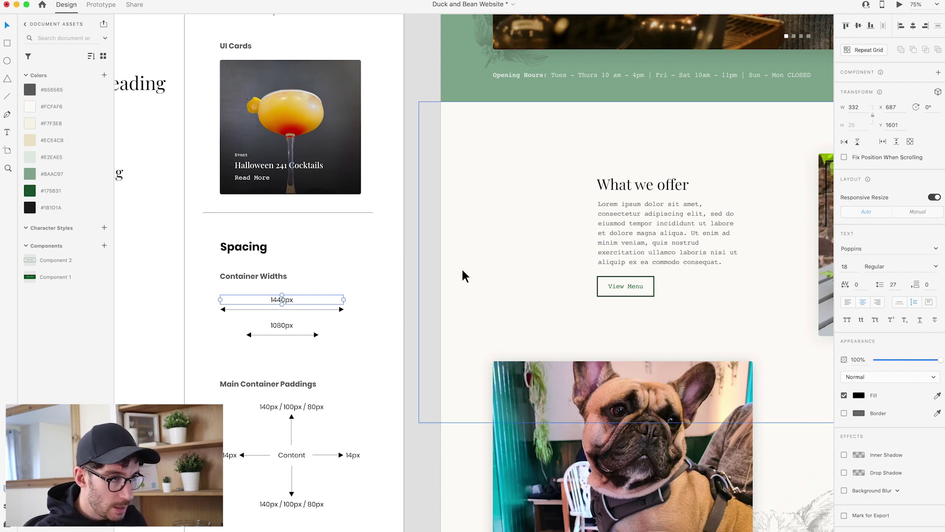
key("super+shift+apostrophe")
left_click(445, 239)
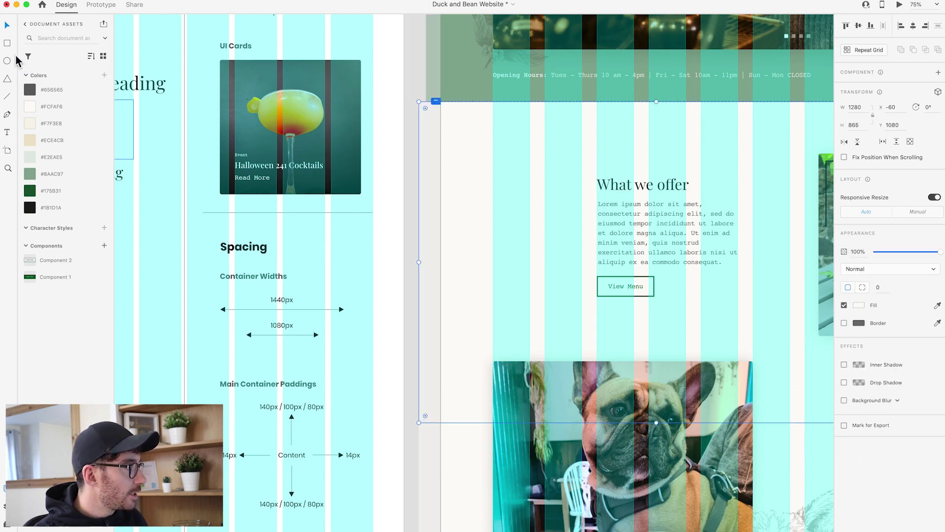
key("r")
scroll(476, 259, "down", 3)
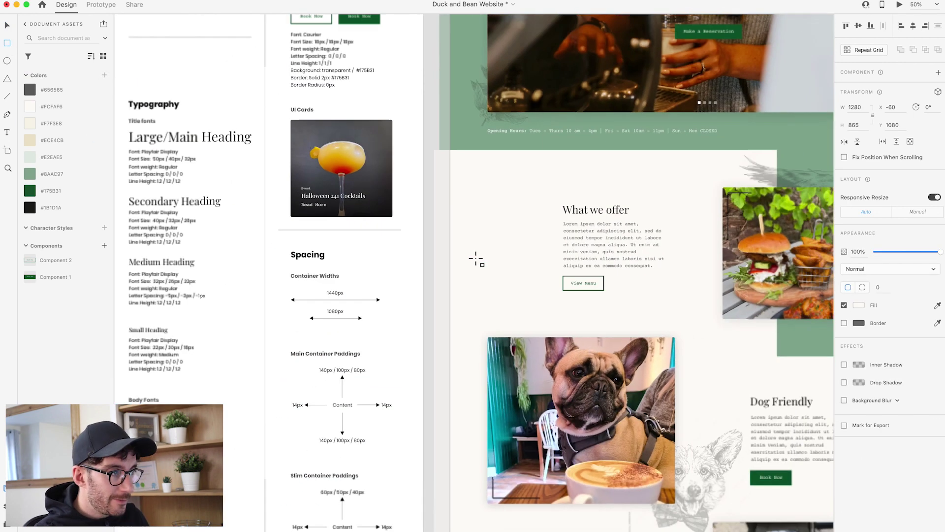
scroll(598, 265, "right", 2)
scroll(597, 265, "right", 10)
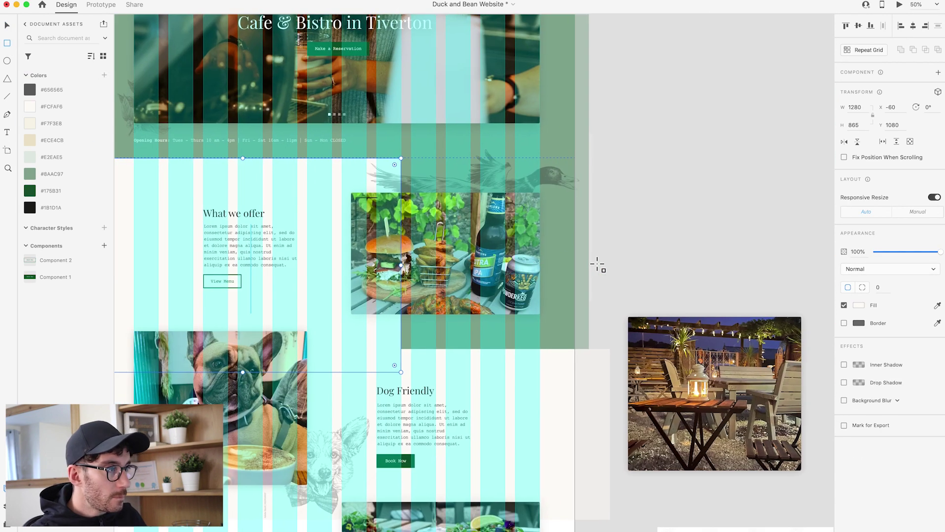
scroll(177, 172, "left", 1)
mouse_move(170, 177)
left_mouse_down()
mouse_move(576, 249)
mouse_move(576, 271)
left_mouse_up()
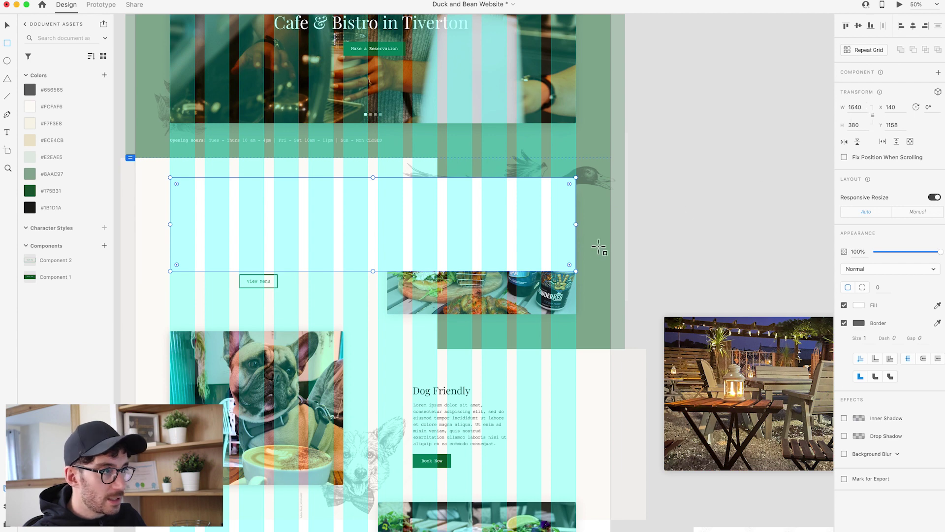
scroll(600, 249, "left", 6)
- Set the upper width label under Container Widths to 1640px
left_click(5, 25)
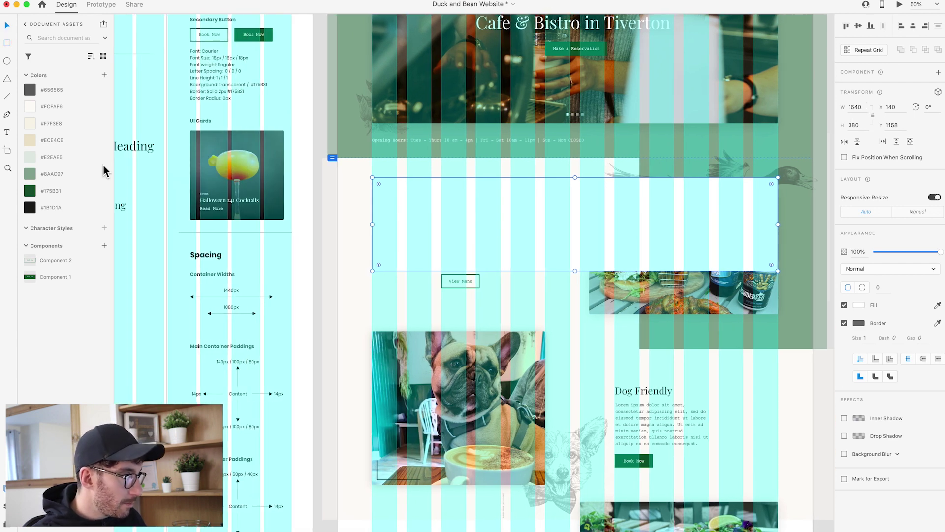
double_click(229, 291)
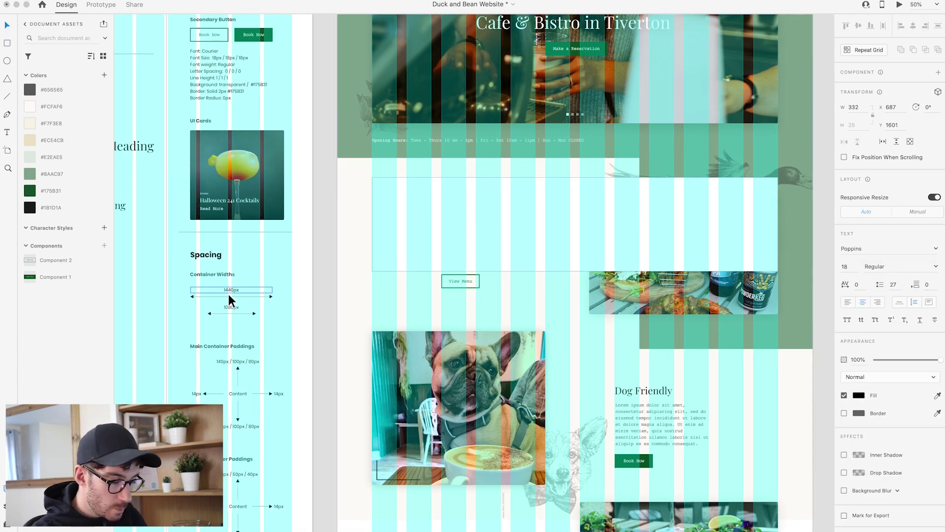
key("BackSpace")
type("6")
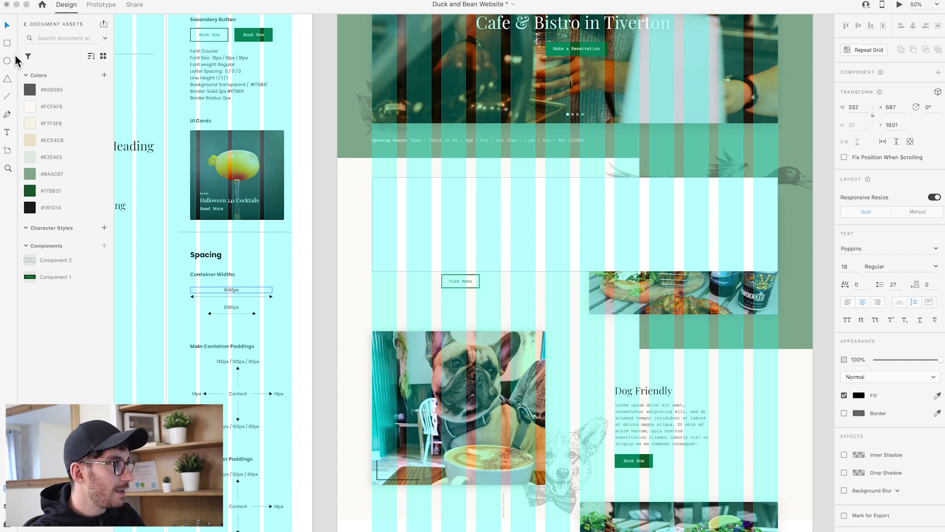
- Narrow the rectangle over the homepage's What we offer section to 1080 px, keeping it centred on the layout grid
left_click(6, 26)
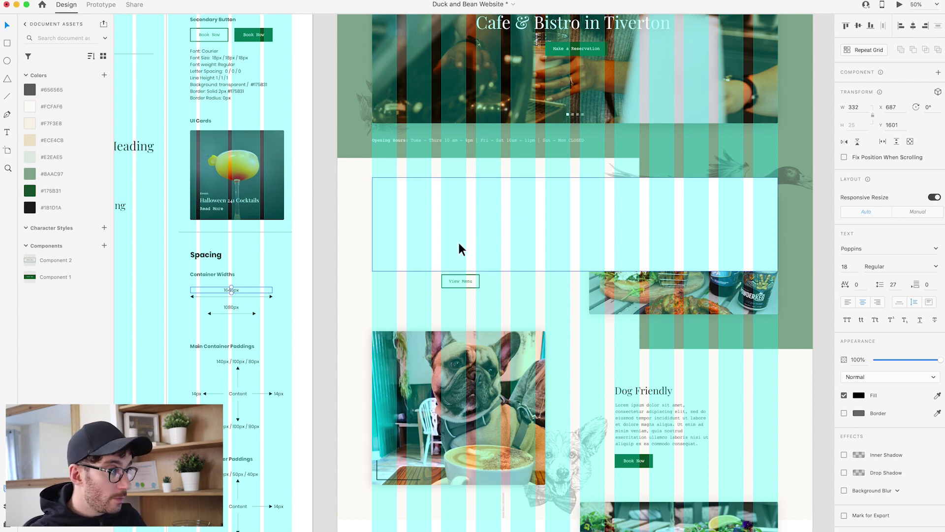
scroll(459, 243, "right", 2)
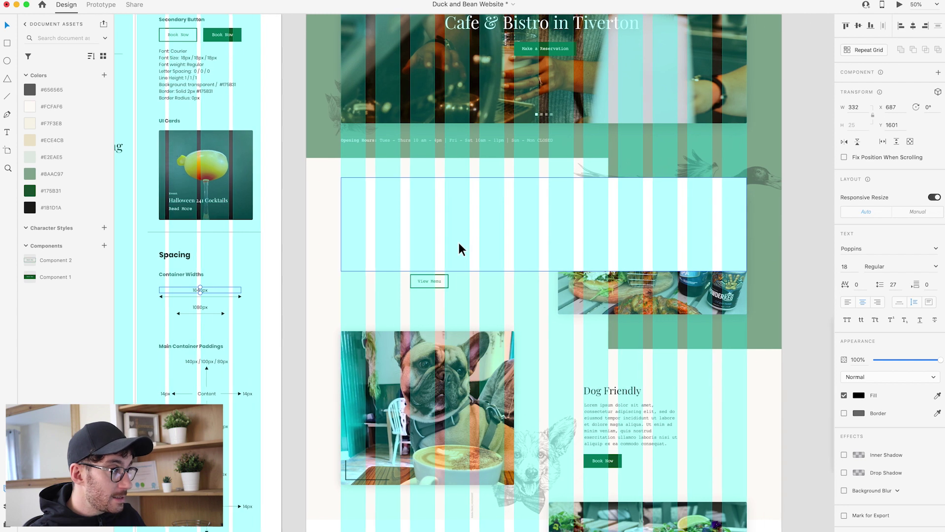
left_click(704, 224)
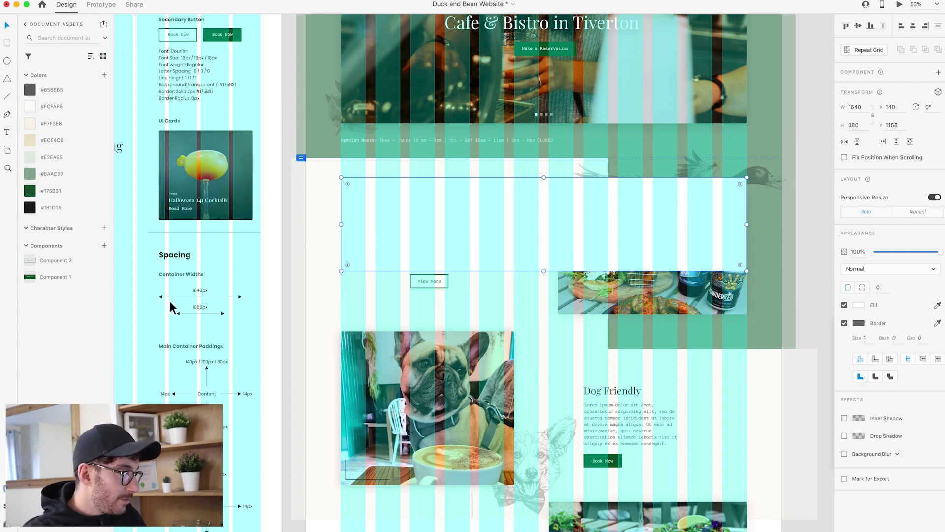
left_click(199, 308)
left_click(467, 243)
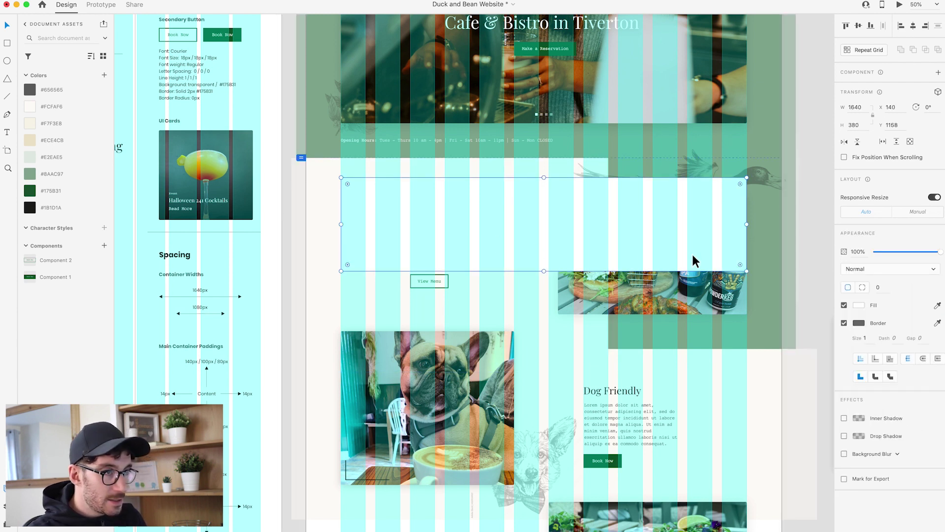
left_click_drag(747, 224, 681, 229)
scroll(591, 237, "down", 1)
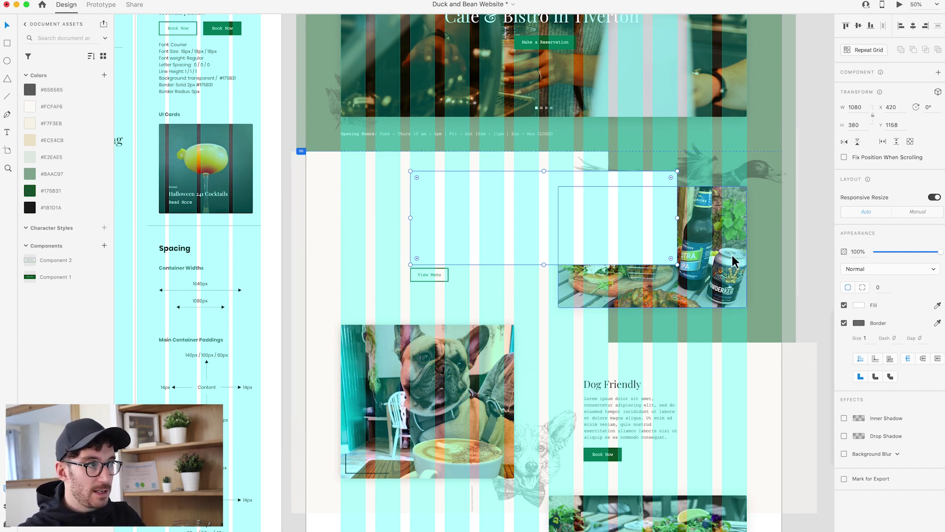
- Compare the narrowed rectangle with the homepage content down to Events and News, and delete the rectangle
scroll(600, 270, "down", 5)
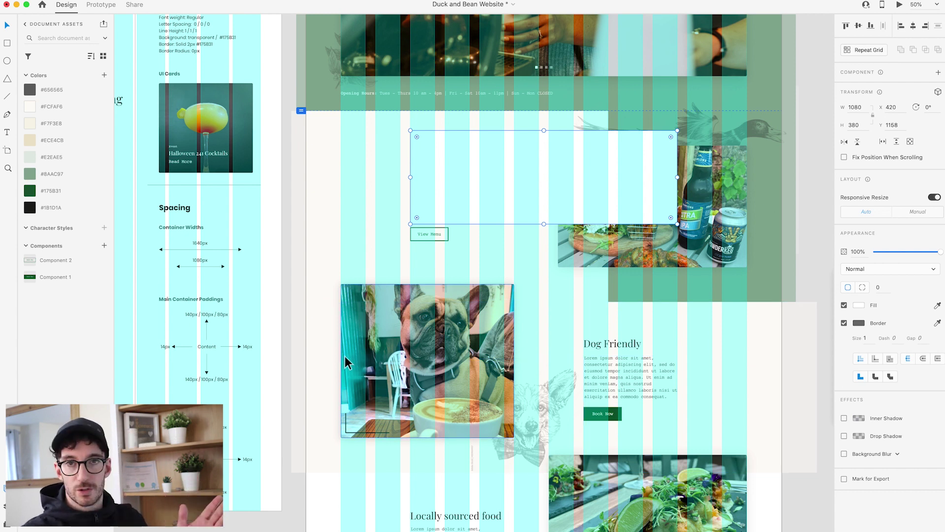
scroll(403, 356, "down", 5)
scroll(403, 356, "down", 6)
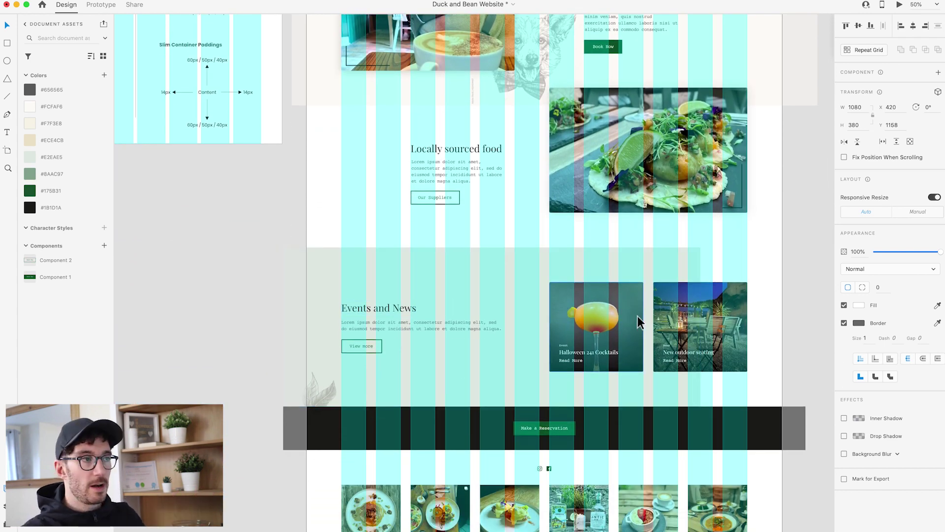
scroll(617, 289, "up", 14)
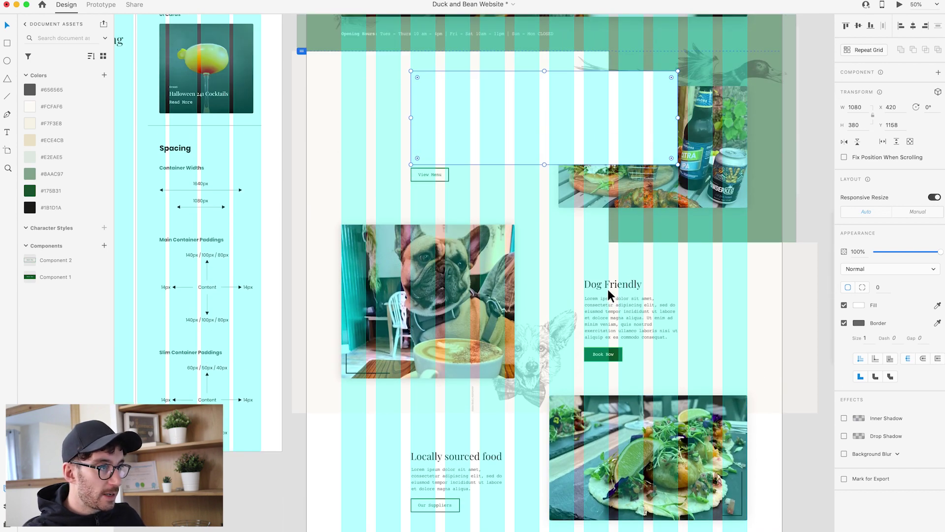
scroll(525, 213, "up", 5)
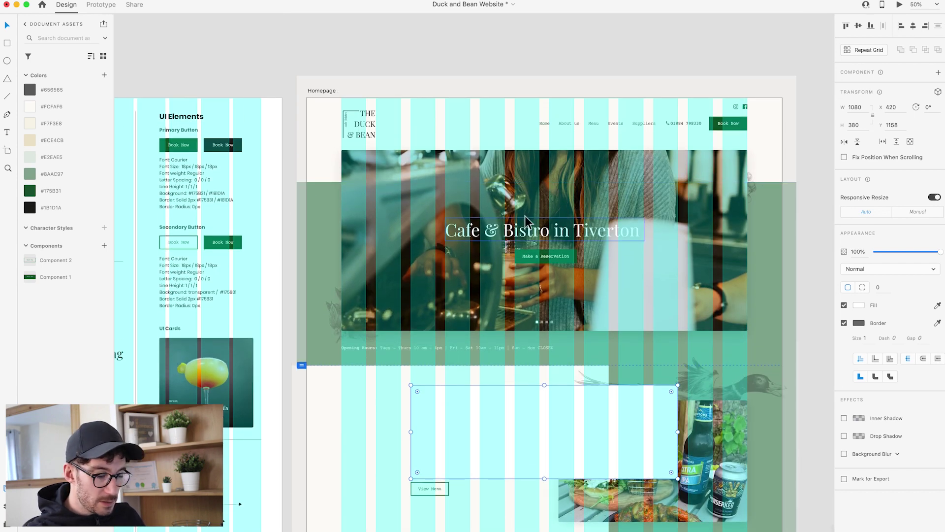
key("Delete")
- Return to the System artboard and review the Container Widths under Spacing
scroll(383, 246, "left", 8)
left_click(437, 306)
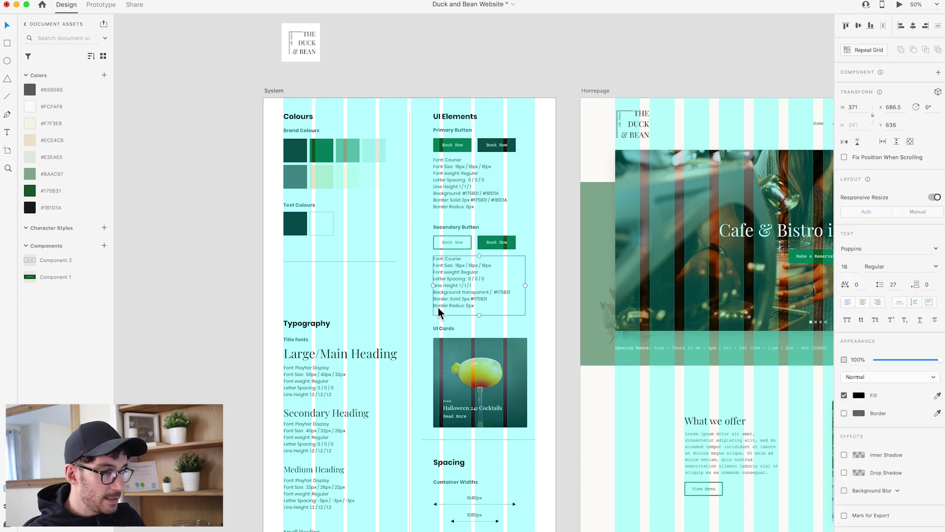
scroll(438, 306, "down", 4)
left_click(515, 326)
scroll(500, 328, "up", 5)
scroll(501, 328, "down", 8)
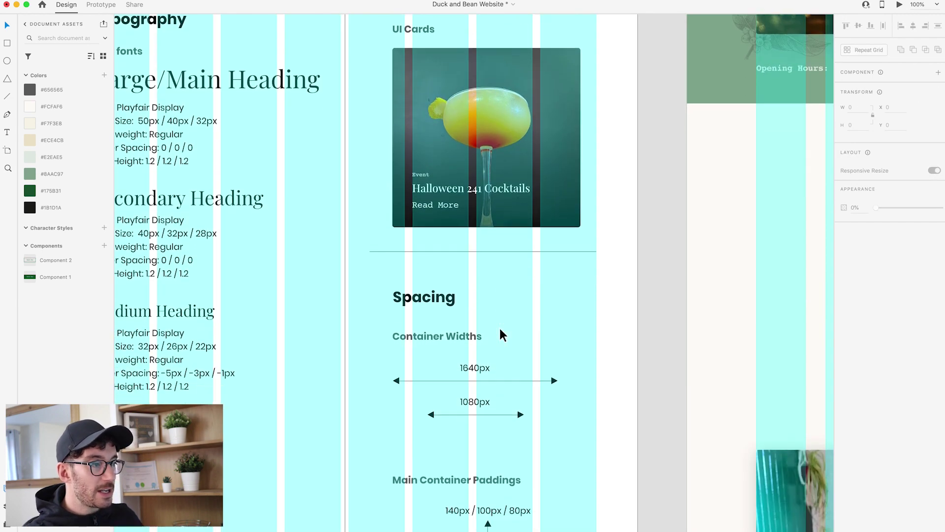
- Examine the upper and lower padding labels under Main Container Paddings, along with the side paddings and Slim Container Paddings
scroll(501, 328, "down", 2)
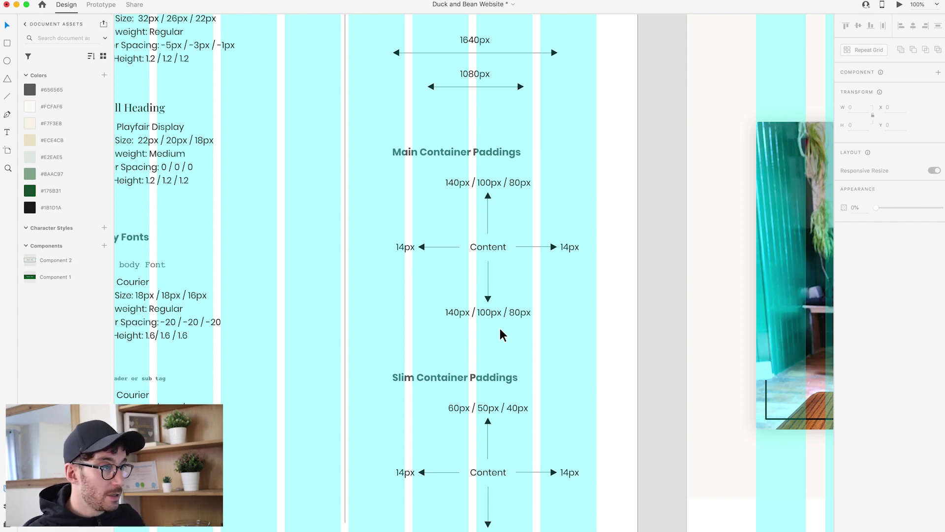
scroll(500, 329, "right", 2)
left_click(424, 186)
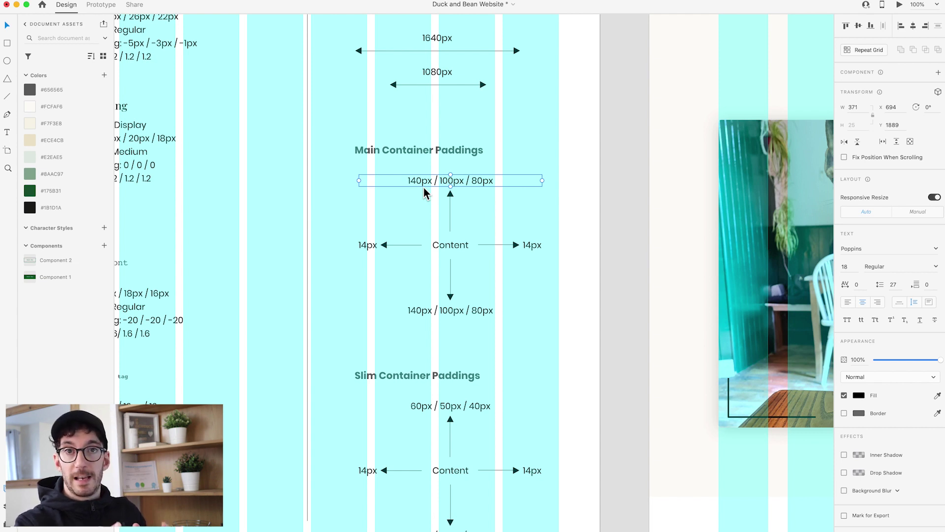
scroll(426, 189, "left", 1)
key("Escape")
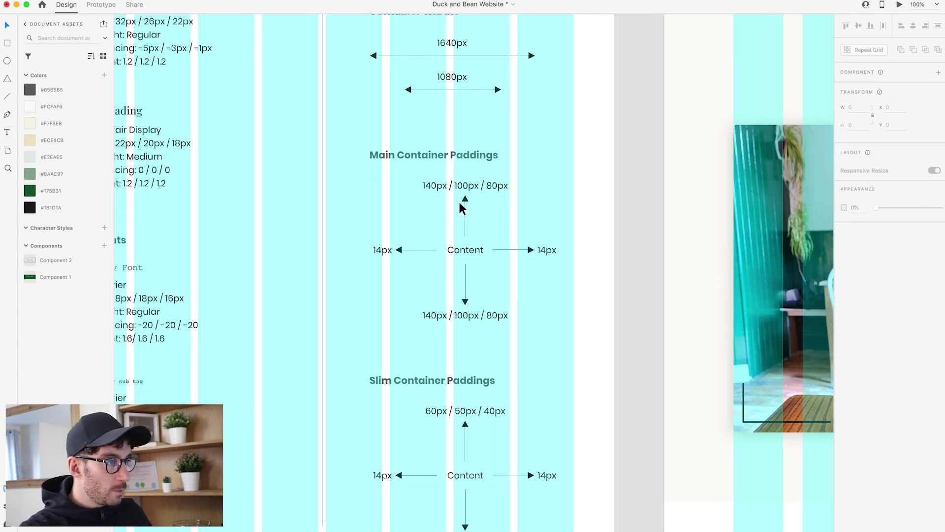
left_click(424, 185)
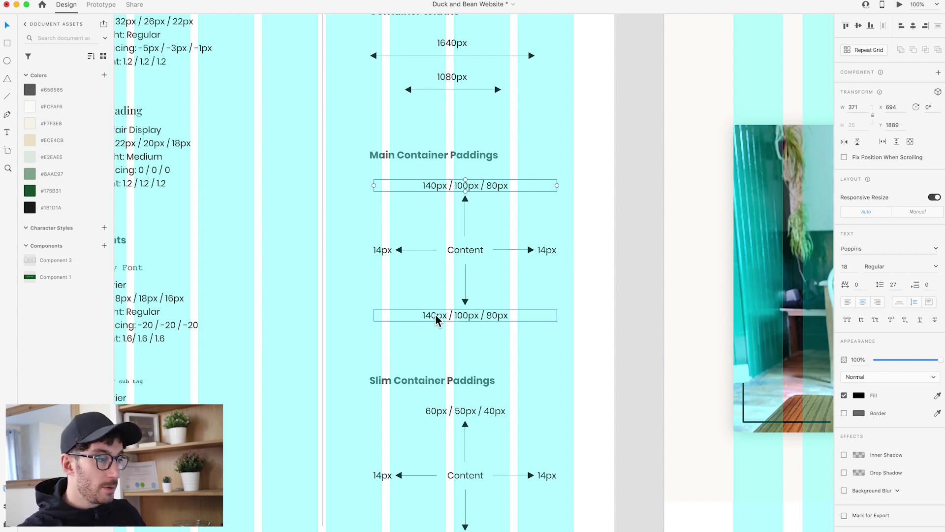
left_click(465, 317)
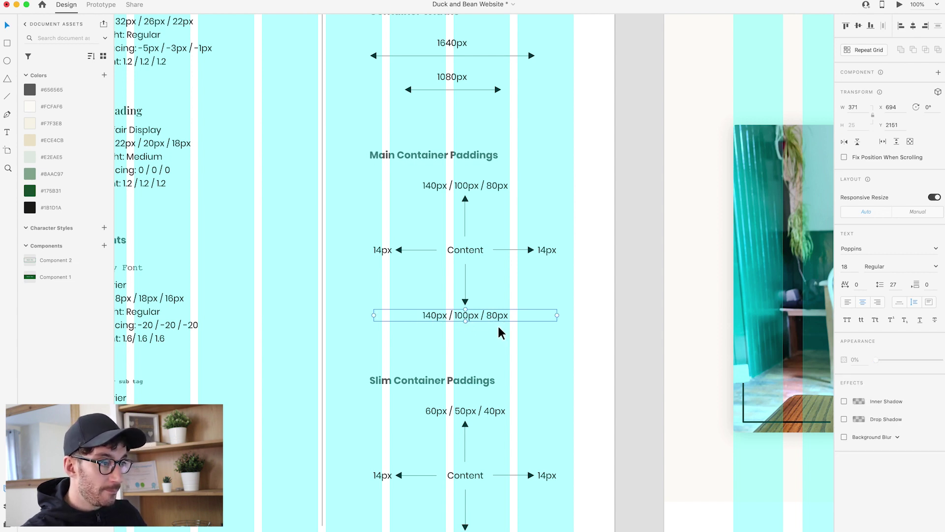
left_click(582, 249)
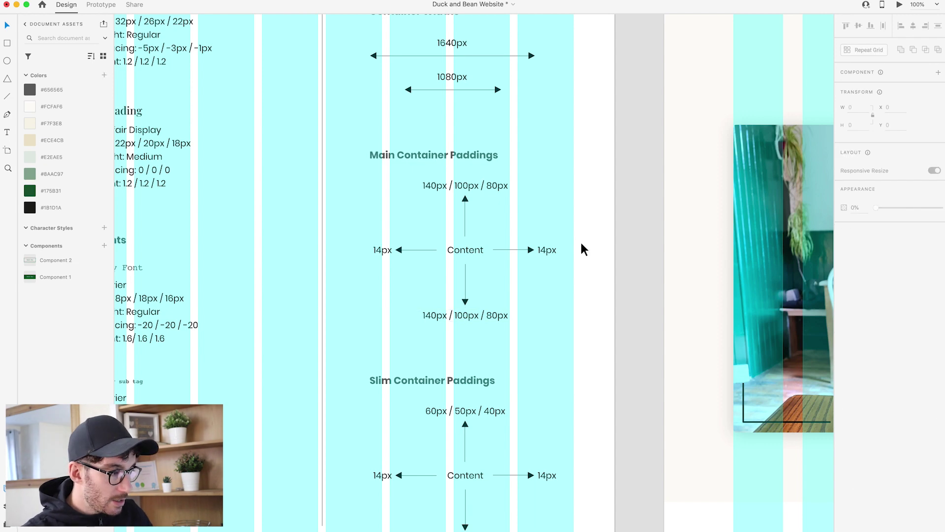
scroll(581, 242, "down", 2)
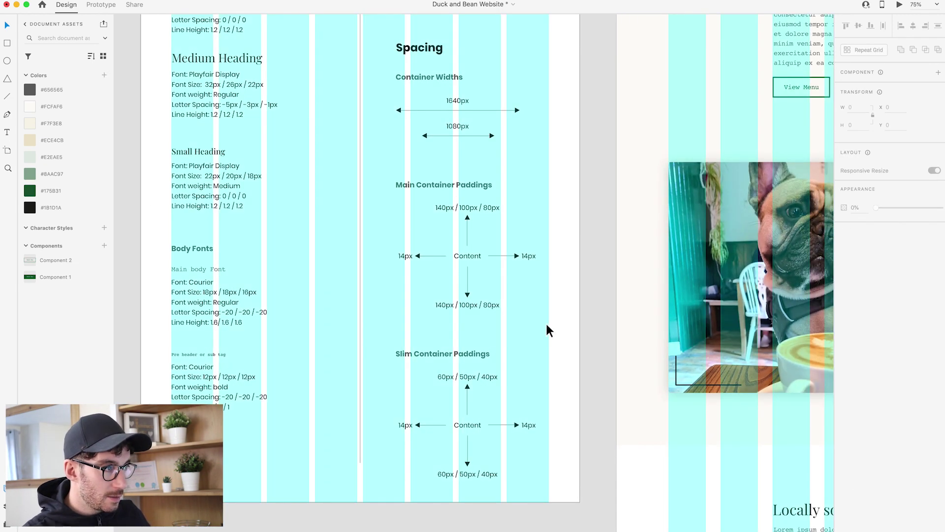
- Draw a 140 by 140 px square beside the homepage's What we offer text, aligned to the first grid column
scroll(545, 322, "right", 5)
scroll(519, 154, "right", 4)
scroll(519, 154, "up", 2)
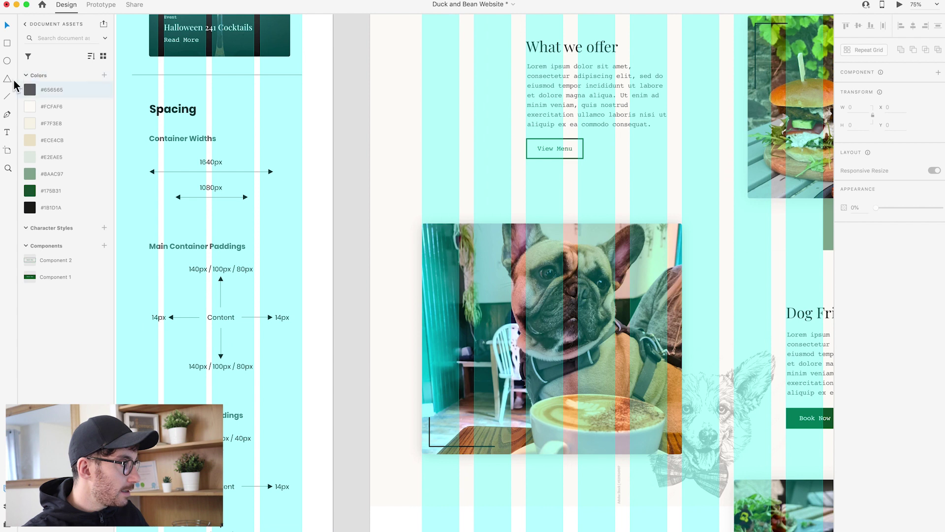
left_click(8, 44)
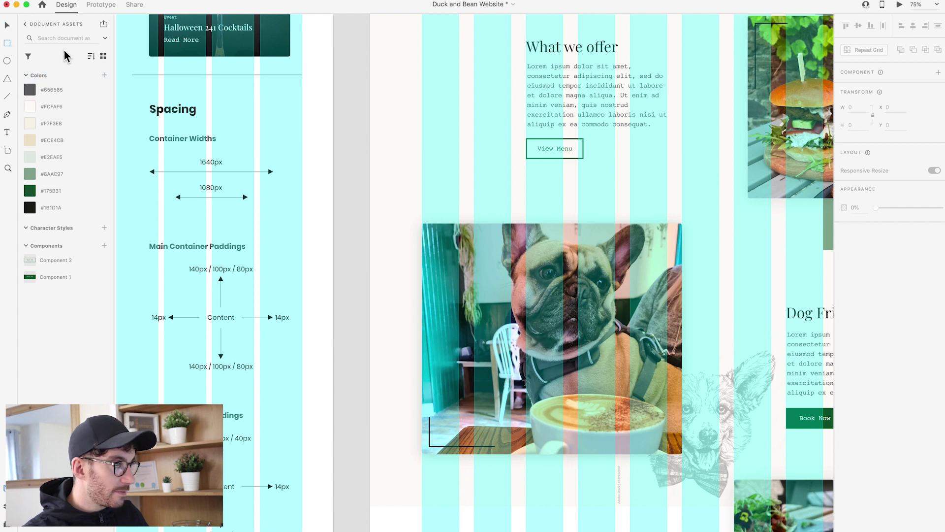
left_click_drag(422, 79, 481, 132)
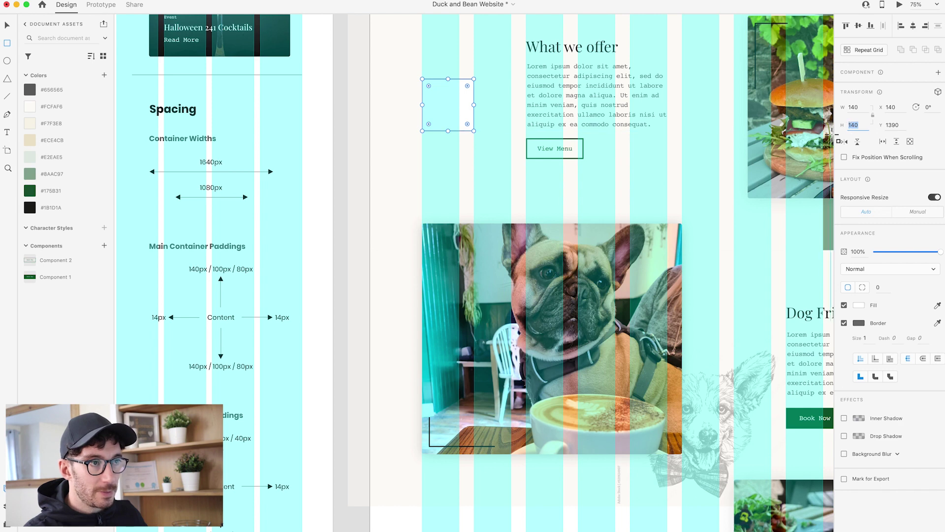
left_click(857, 125)
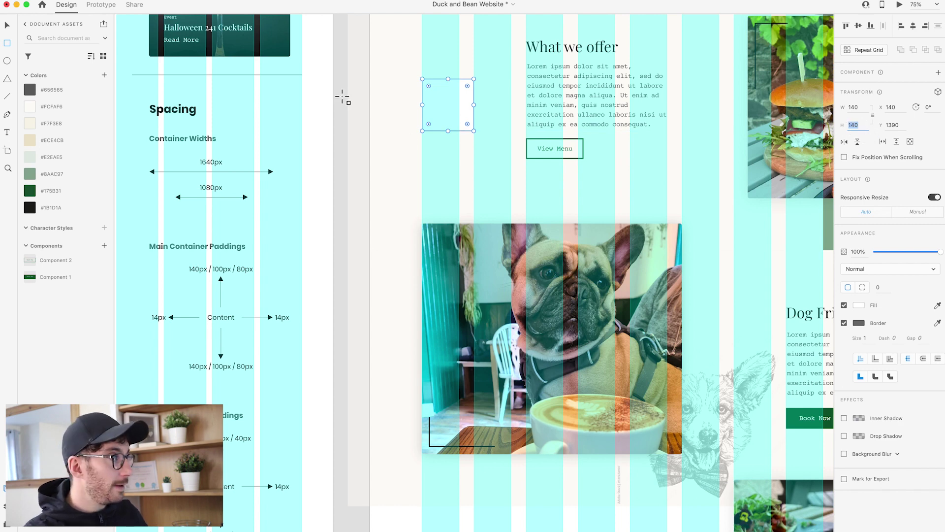
- Move the 140 px square into the gap between the What we offer section's upper edge and the burger image
left_click(7, 25)
left_click_drag(487, 152, 394, 245)
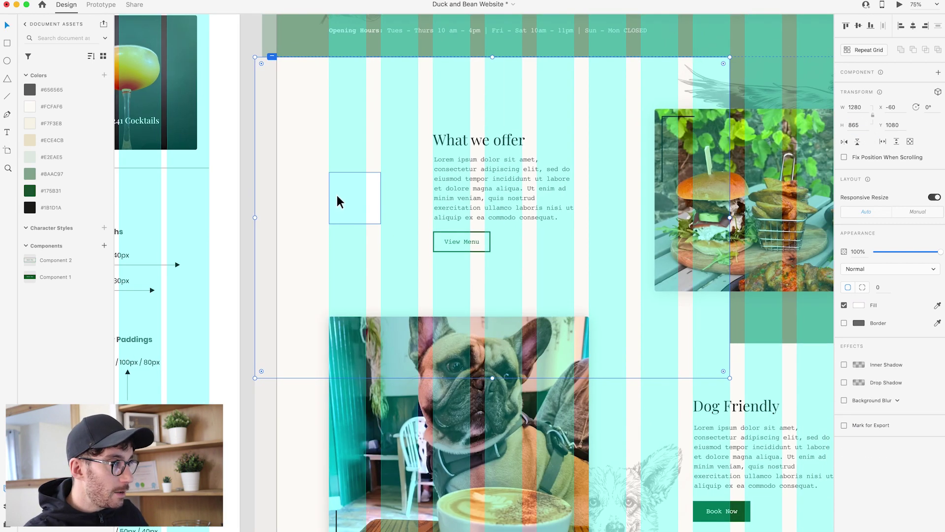
left_click(317, 222)
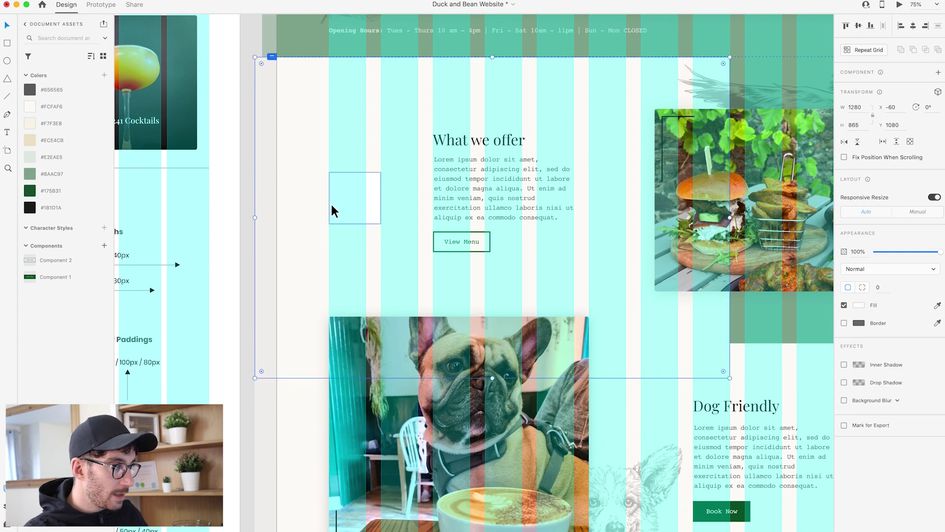
left_click(331, 206)
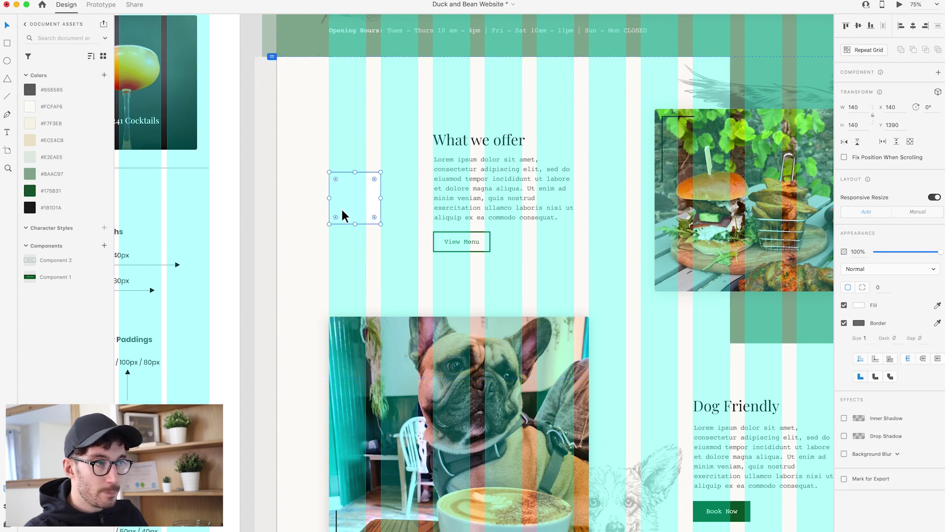
left_click_drag(343, 209, 674, 92)
left_click_drag(660, 130, 432, 180)
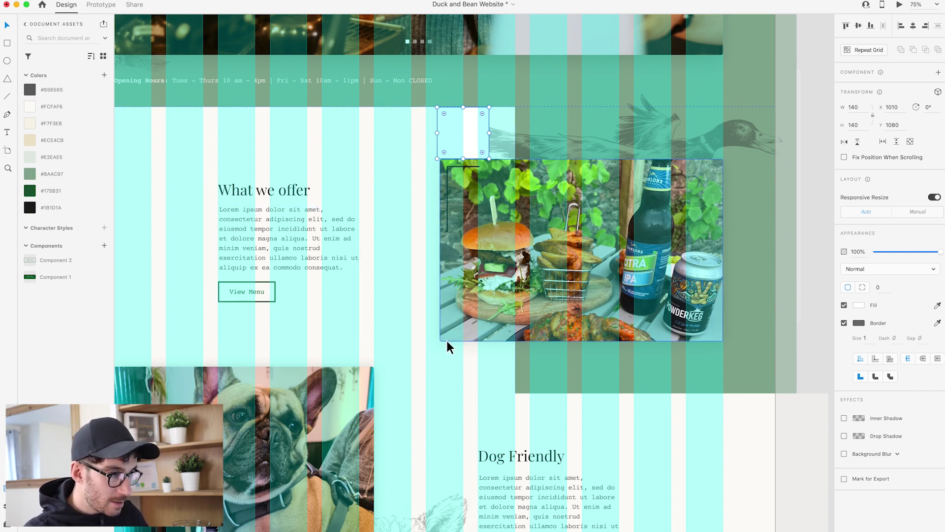
- Move the square into the gap beneath the burger image and on to the space above the Dog Friendly heading
left_click_drag(463, 135, 479, 366)
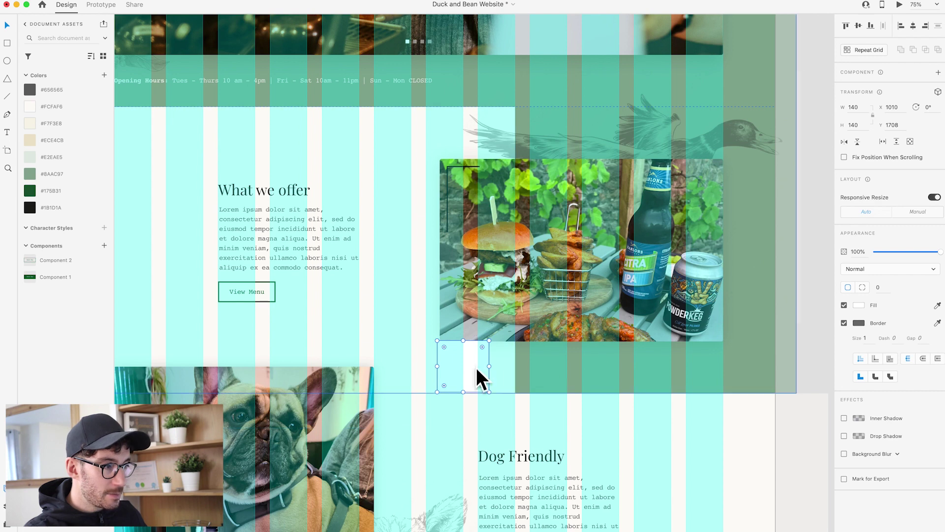
scroll(451, 315, "down", 5)
left_click_drag(455, 247, 509, 305)
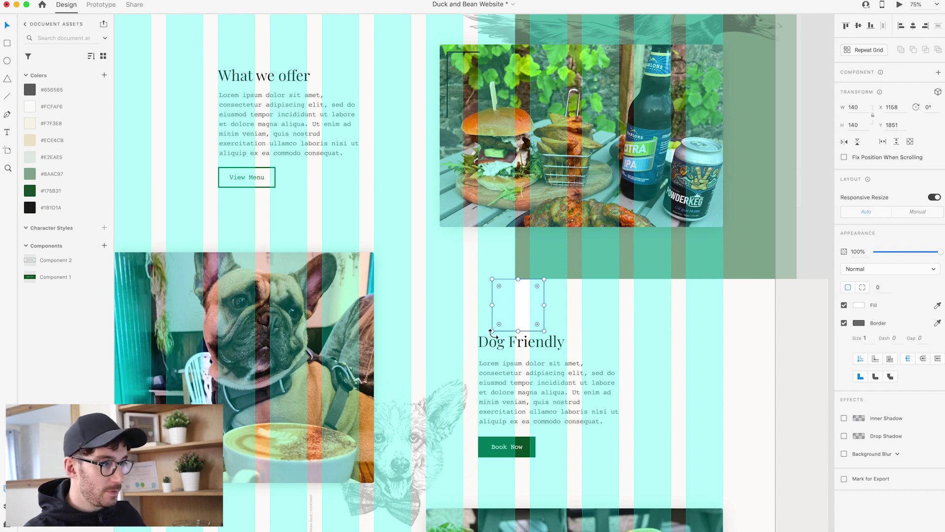
scroll(497, 335, "down", 2)
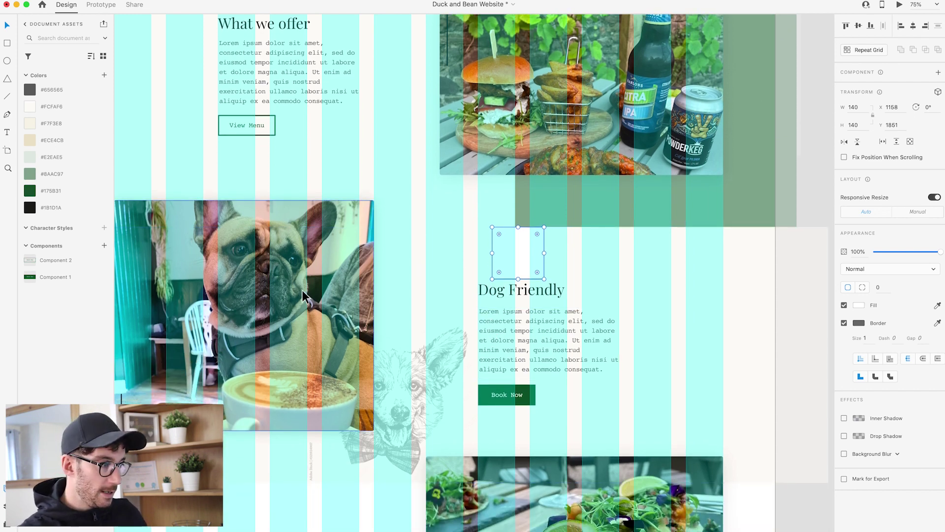
scroll(303, 296, "up", 1)
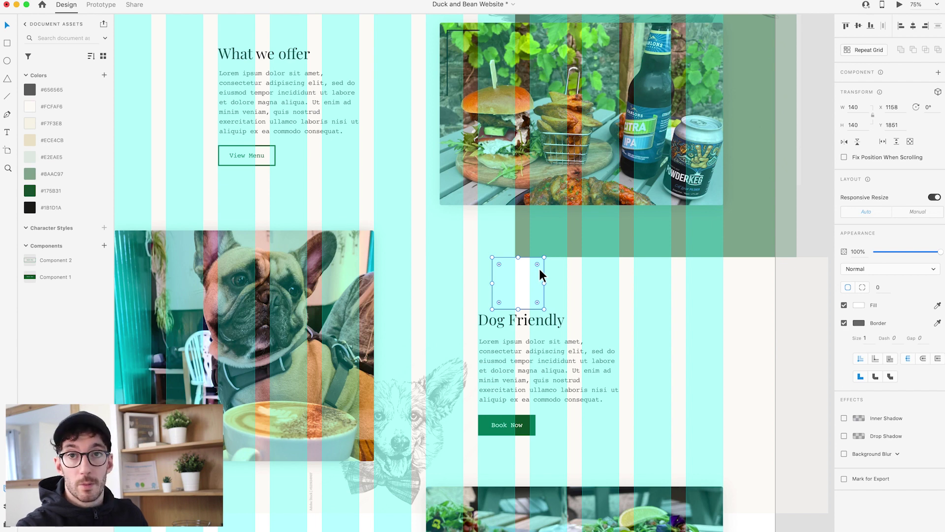
scroll(540, 271, "down", 5)
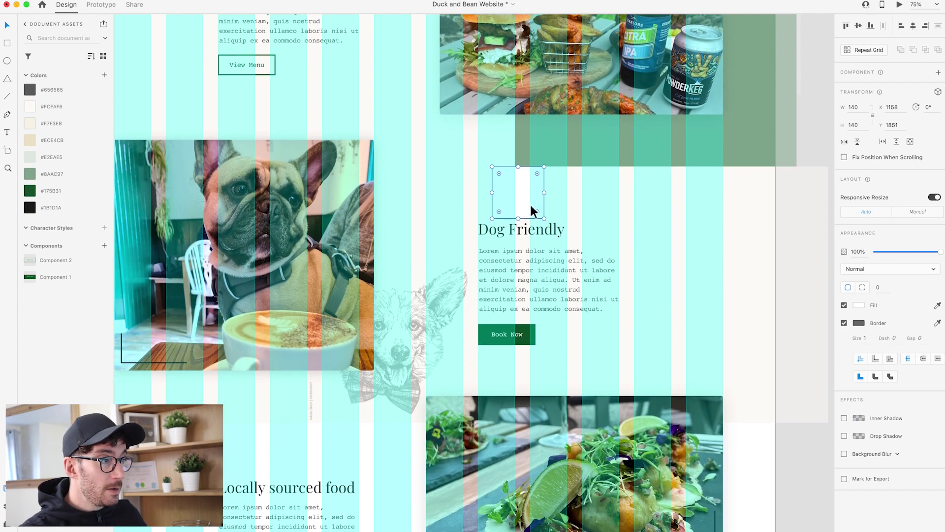
- Check the padding beneath the Book Now button with the square and move it above the Halloween 241 Cocktails card in Events and News
left_click_drag(519, 192, 516, 372)
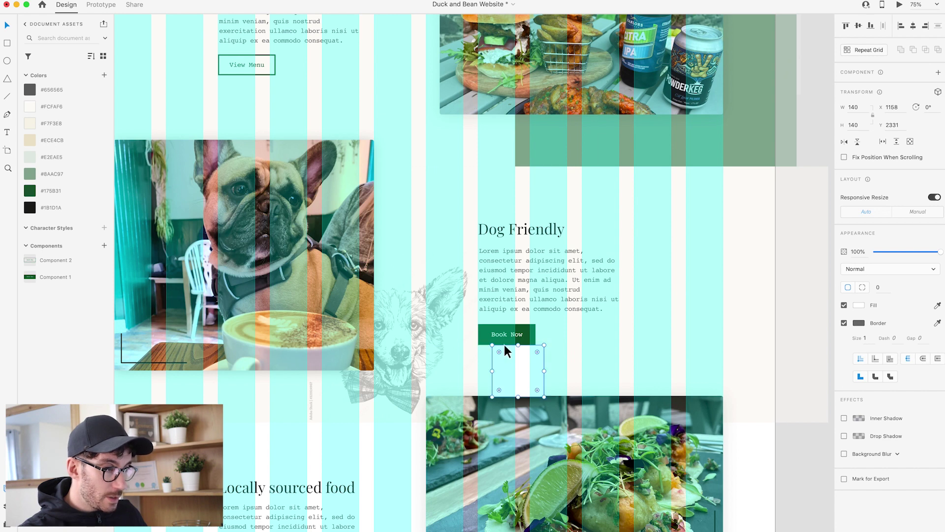
scroll(508, 394, "down", 5)
scroll(490, 366, "down", 4)
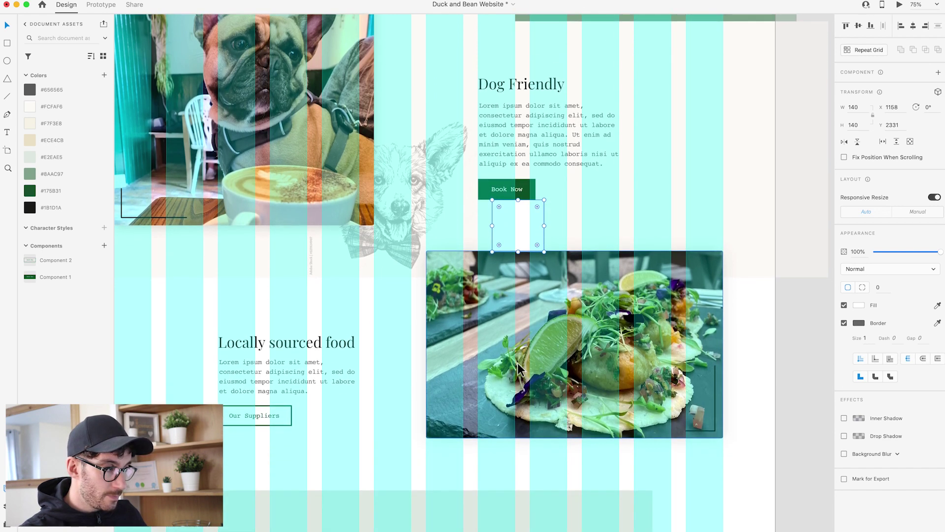
left_click_drag(519, 209, 455, 445)
scroll(463, 431, "down", 15)
left_click_drag(453, 174, 443, 222)
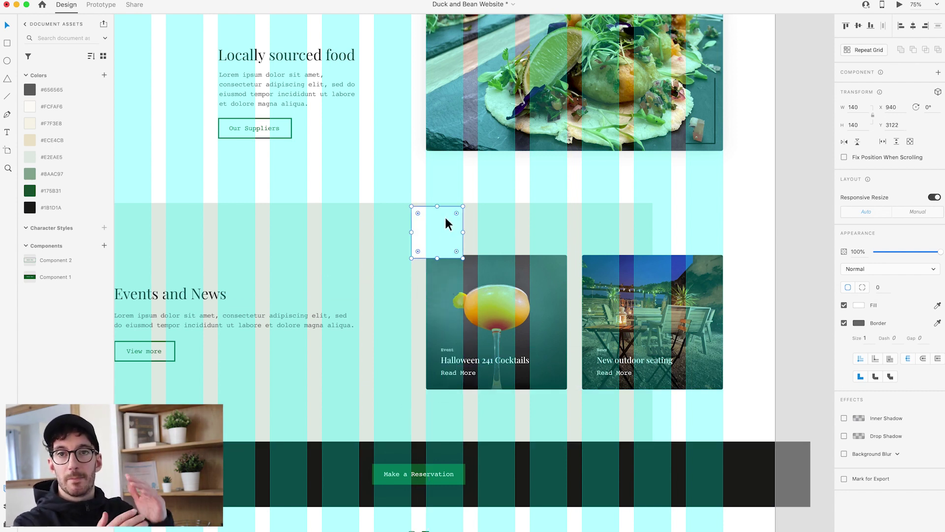
scroll(423, 226, "left", 7)
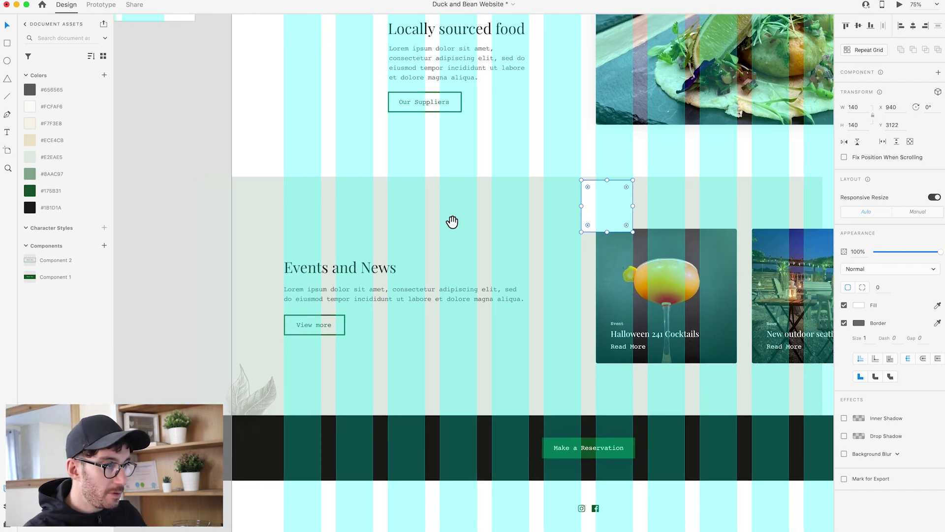
- Compare the Main Container Paddings specification with the spacing around the Events and News section, and select the dark reservation bar
scroll(452, 222, "left", 5)
scroll(483, 261, "up", 5)
scroll(557, 342, "up", 2)
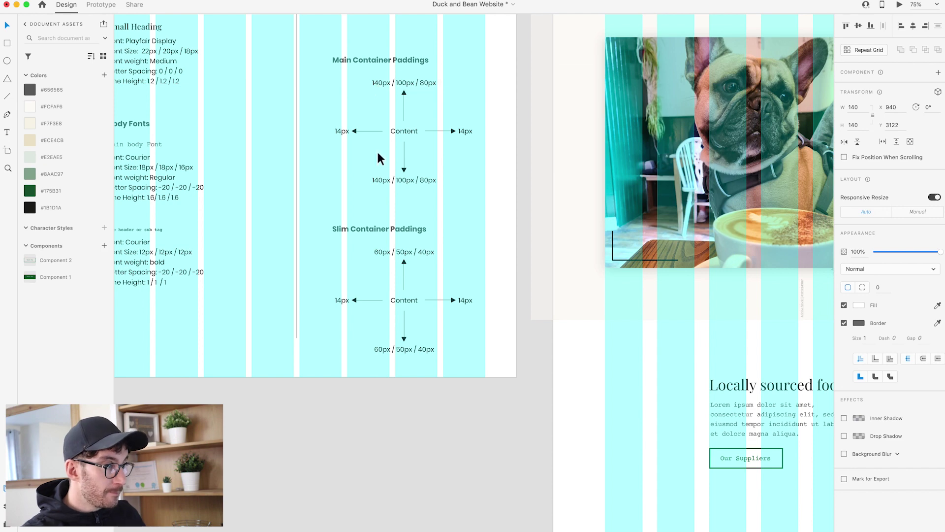
scroll(611, 258, "right", 5)
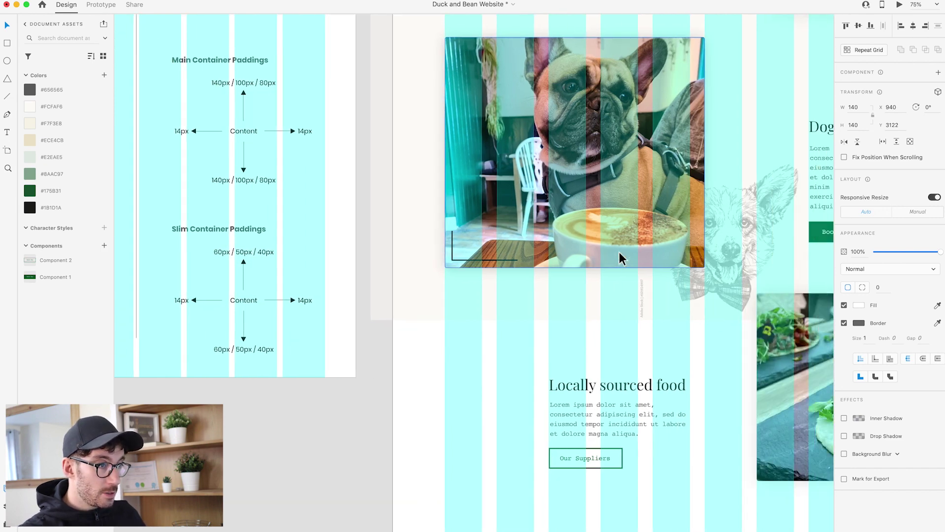
scroll(640, 266, "down", 3)
scroll(651, 270, "down", 5)
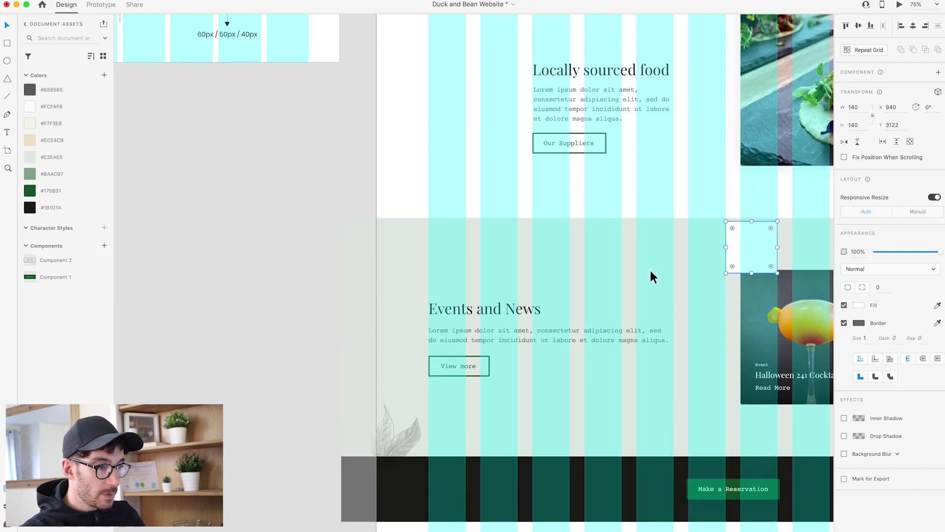
scroll(651, 271, "right", 5)
left_click(423, 392)
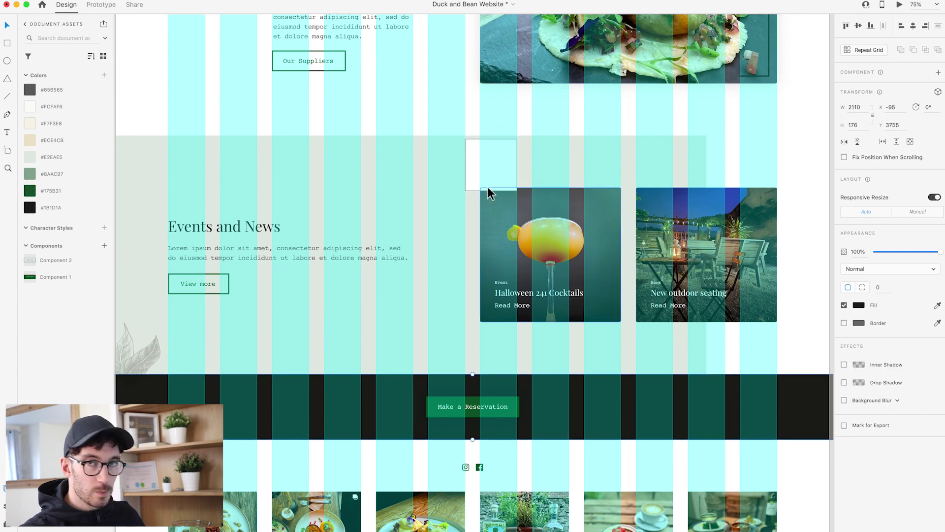
- Check the 60 px slim container padding above and below the Make a Reservation button with a 140 by 60 px measuring rectangle, and delete it
scroll(489, 179, "left", 10)
scroll(489, 179, "up", 3)
scroll(489, 179, "up", 3)
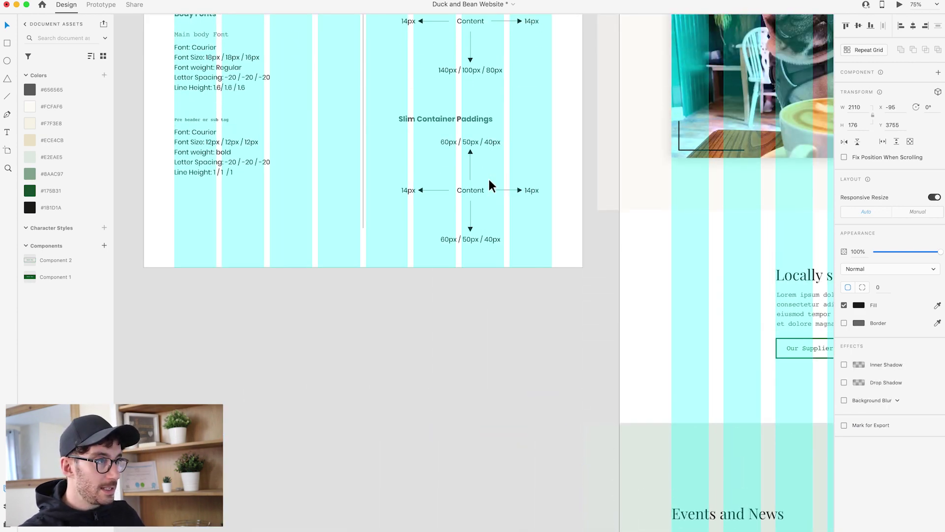
scroll(489, 179, "right", 10)
scroll(489, 179, "down", 5)
scroll(490, 180, "down", 3)
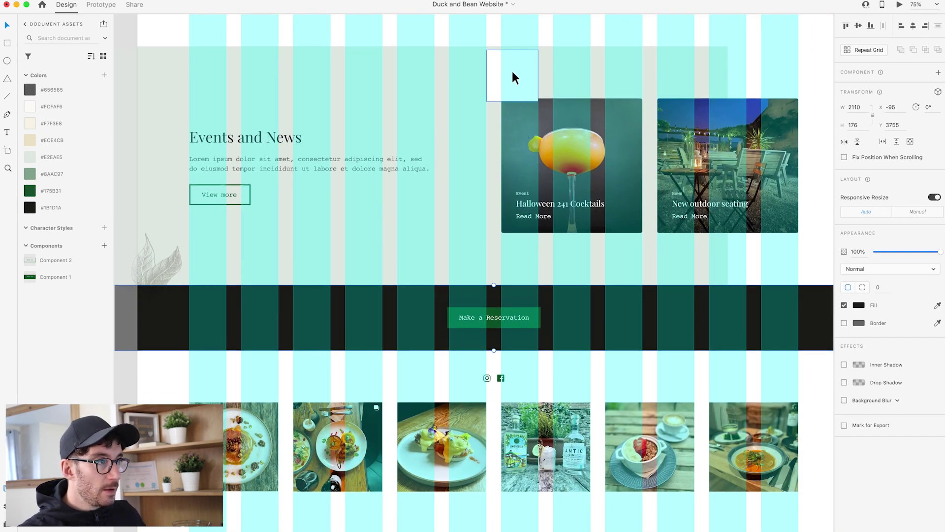
left_click_drag(512, 75, 490, 306)
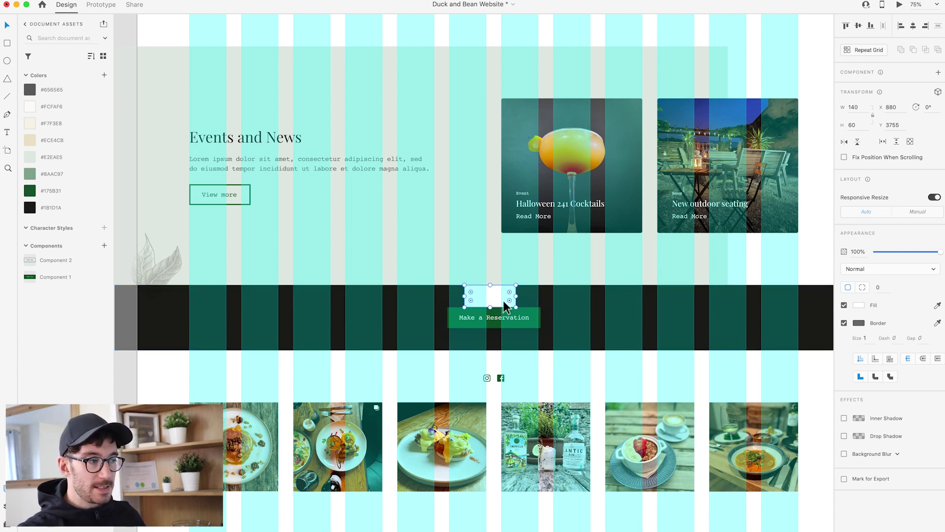
left_click_drag(503, 300, 492, 338)
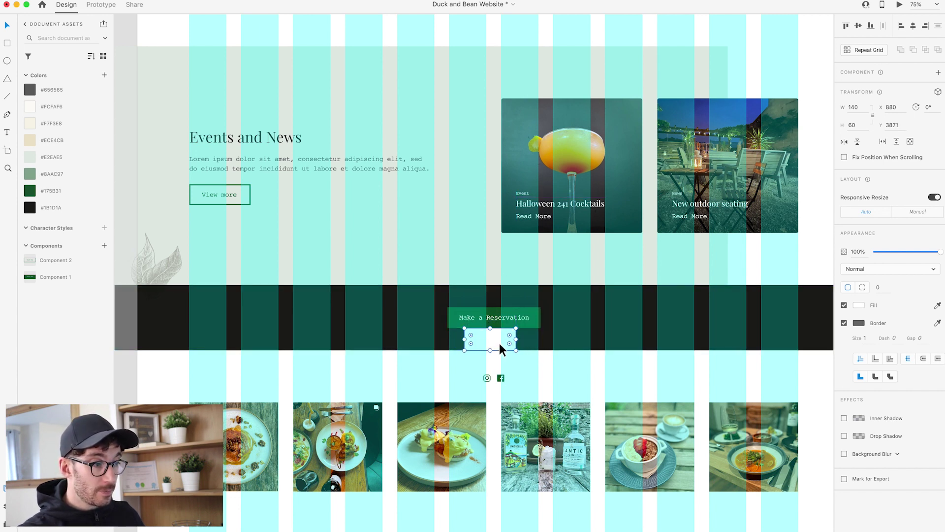
key("Delete")
- Look over the footer and the Events and News section, and select that section's pale green background shape
scroll(498, 344, "down", 10)
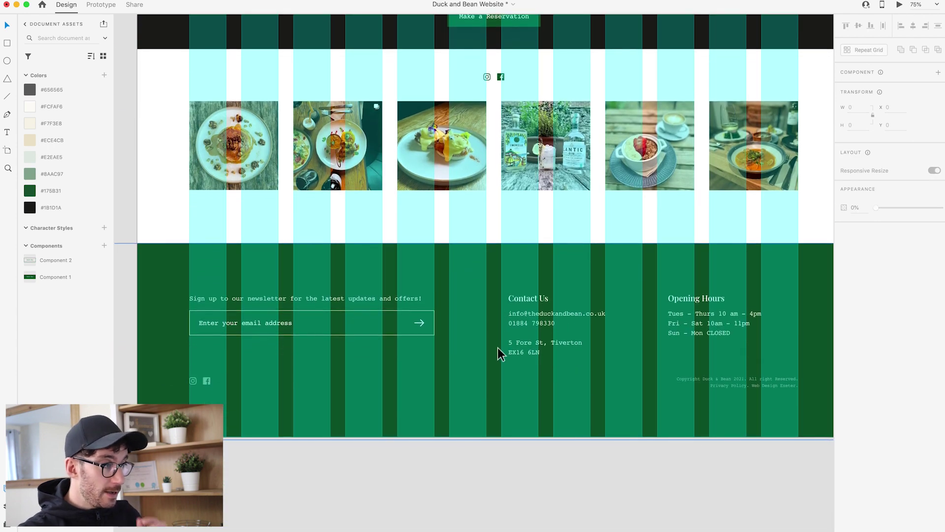
scroll(480, 318, "up", 10)
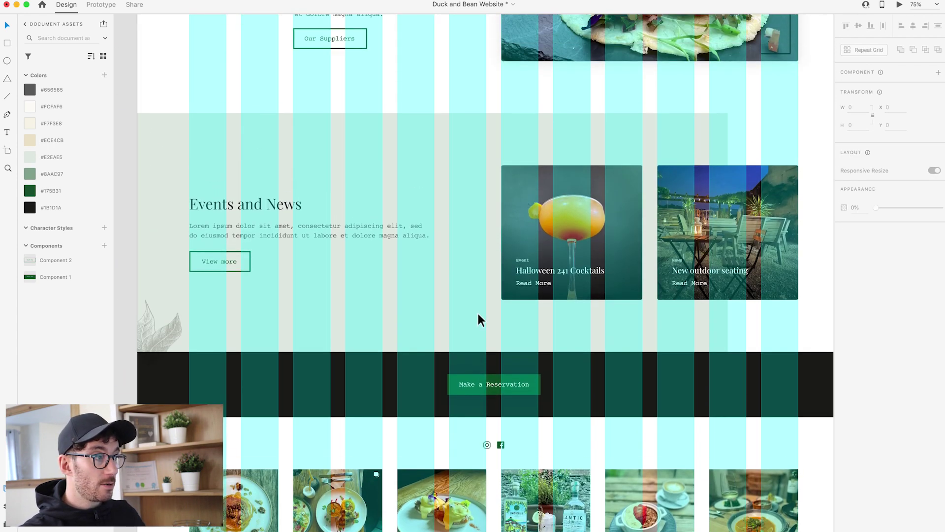
scroll(478, 315, "up", 2)
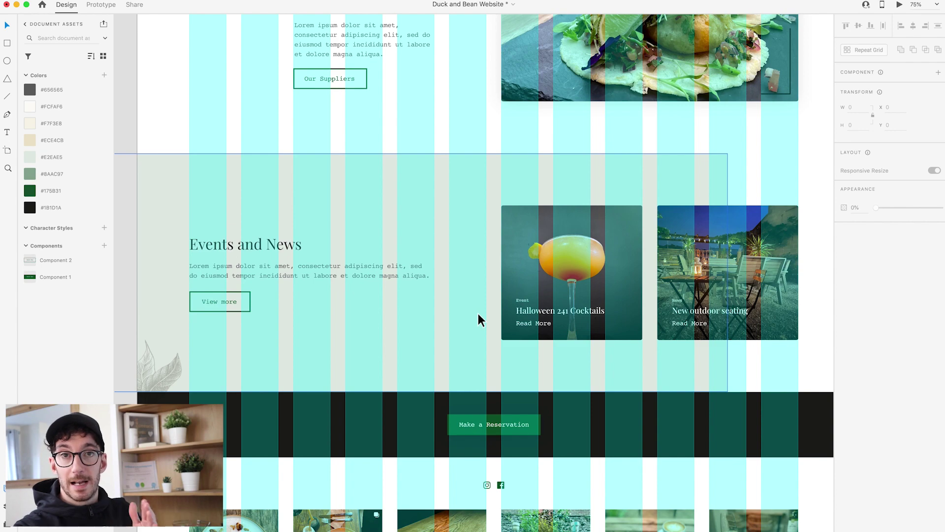
left_click(450, 176)
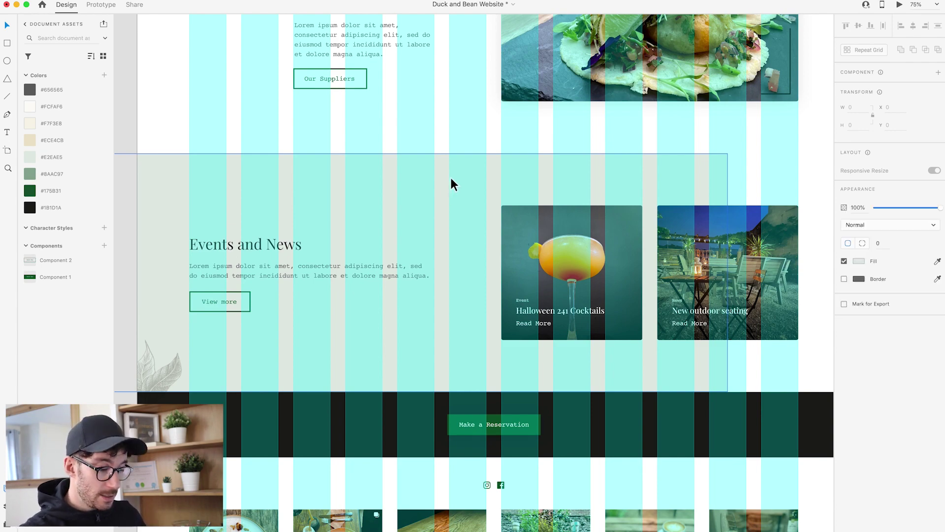
key("super+minus")
left_click_drag(438, 154, 501, 324)
- Inspect the Brand Colours on the System artboard, selecting the mid-green swatch and the cream swatch in the second row
scroll(462, 416, "up", 8)
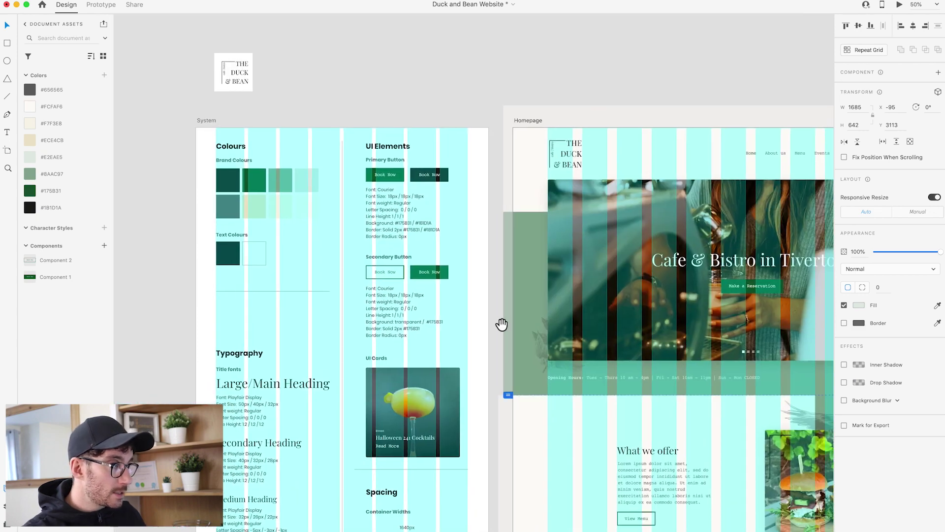
scroll(432, 243, "down", 3)
scroll(432, 243, "right", 5)
scroll(270, 154, "up", 2)
scroll(271, 154, "left", 4)
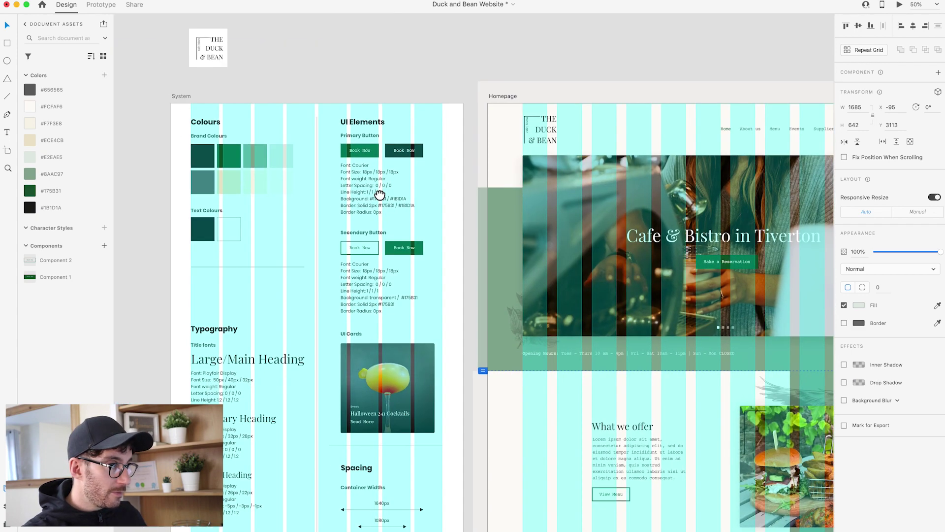
left_click(251, 157)
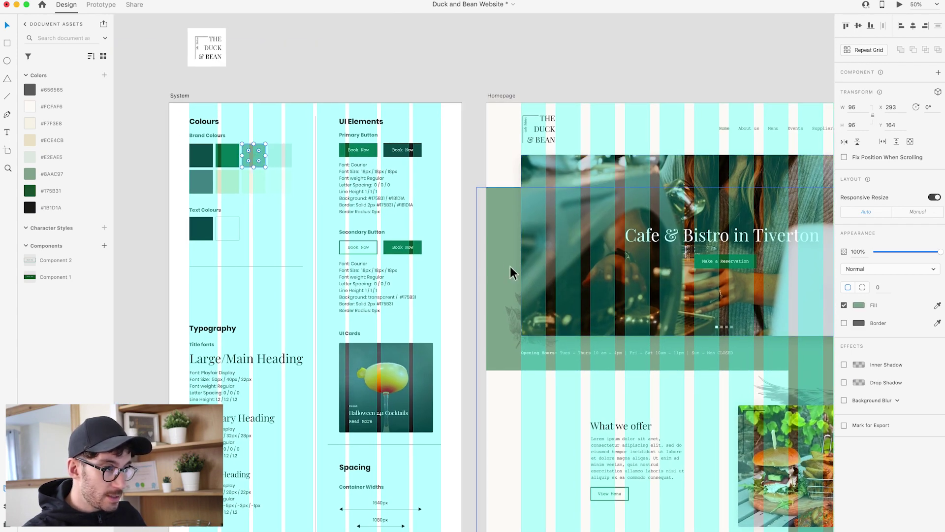
left_click(261, 186)
- Inspect the fills of the Dog Friendly background, the Events and News background and the dark reservation bar on the homepage
scroll(282, 207, "down", 10)
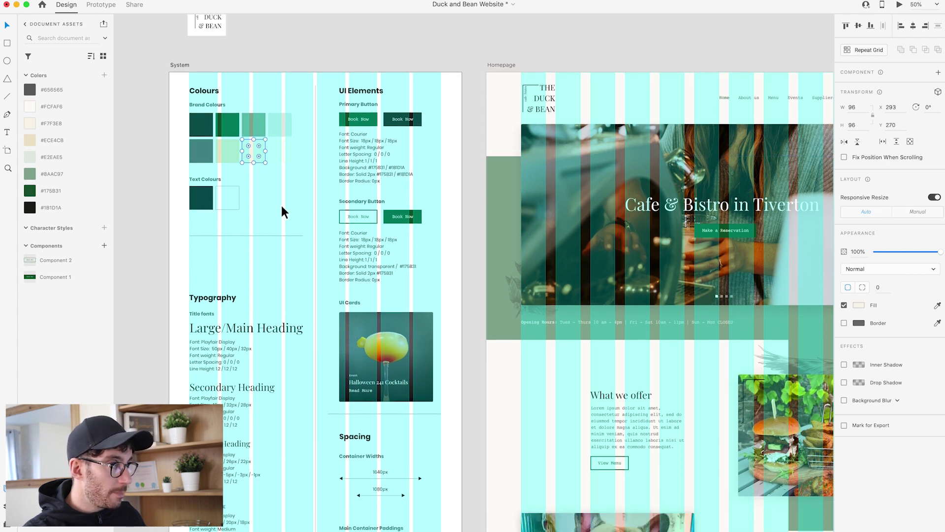
scroll(282, 207, "right", 9)
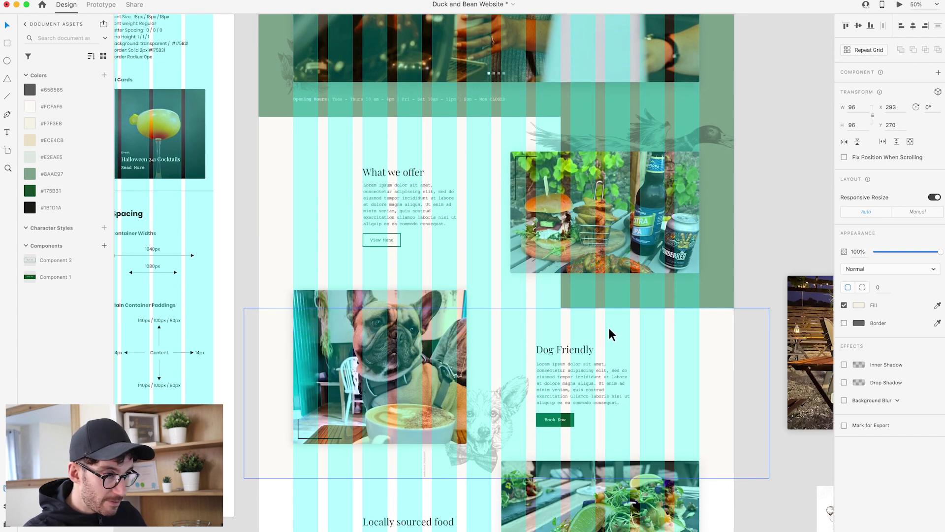
left_click(640, 331)
scroll(217, 345, "down", 8)
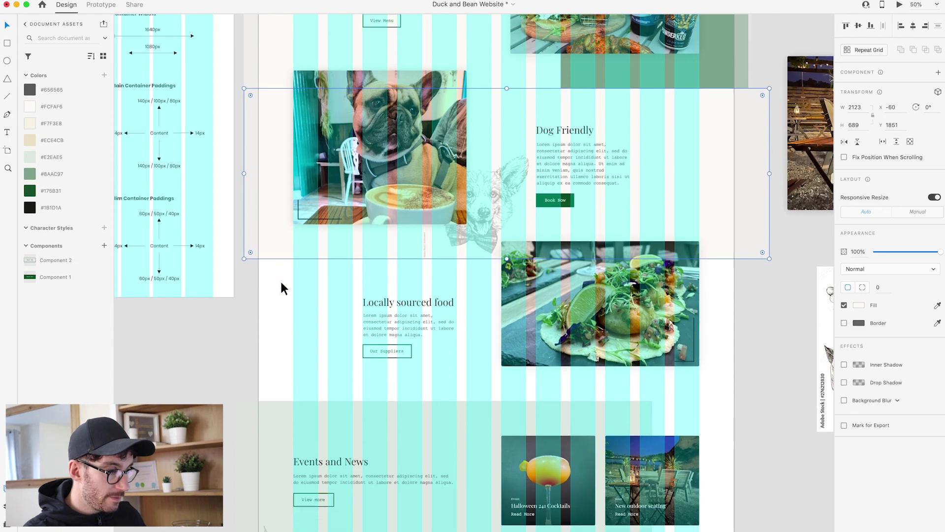
scroll(281, 306, "down", 4)
left_click(278, 348)
scroll(279, 348, "down", 4)
left_click(280, 424)
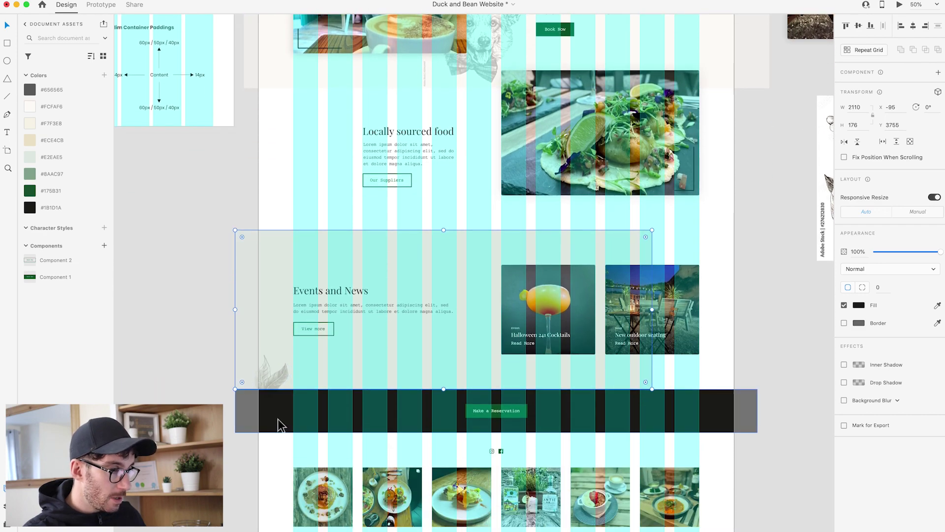
- Compare the design system's button styles with the homepage by selecting its Make a Reservation, View Menu and Dog Friendly Book Now buttons
scroll(278, 389, "up", 20)
scroll(278, 389, "left", 17)
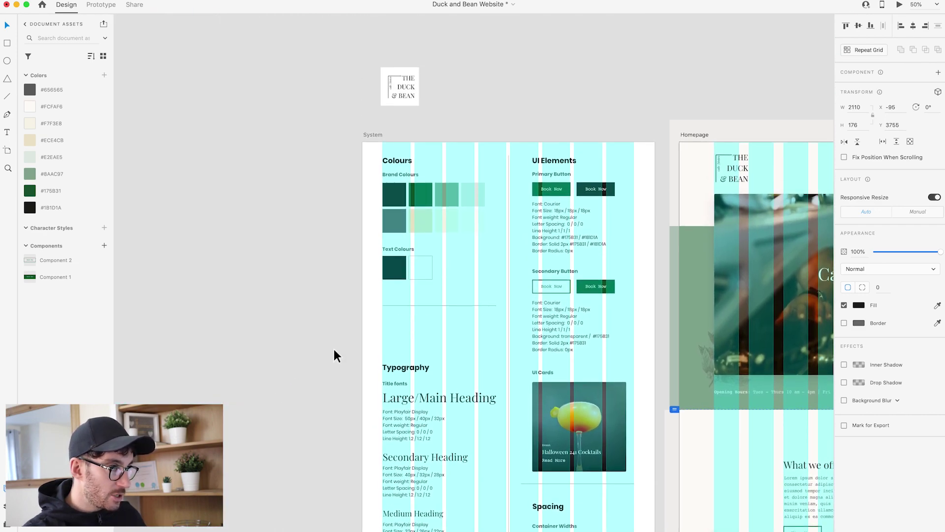
scroll(334, 350, "up", 1)
scroll(455, 273, "right", 16)
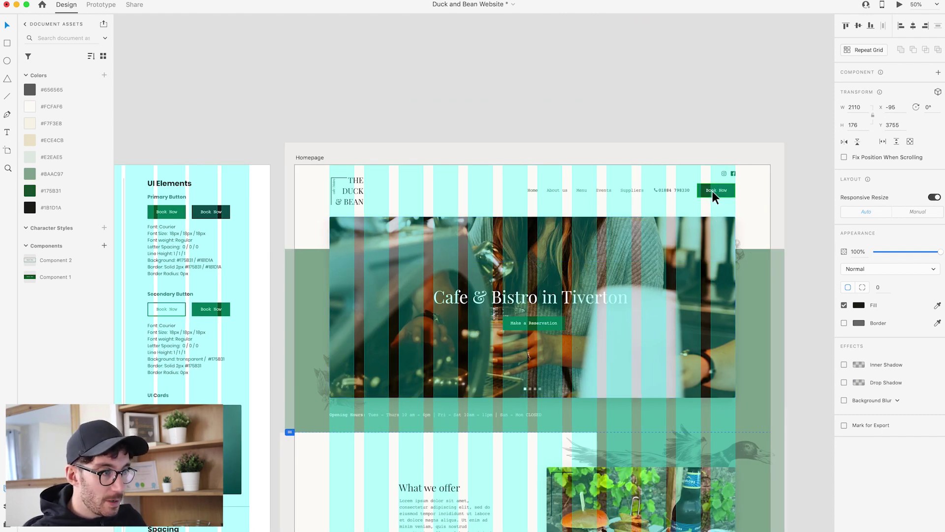
left_click(542, 325)
scroll(542, 325, "down", 9)
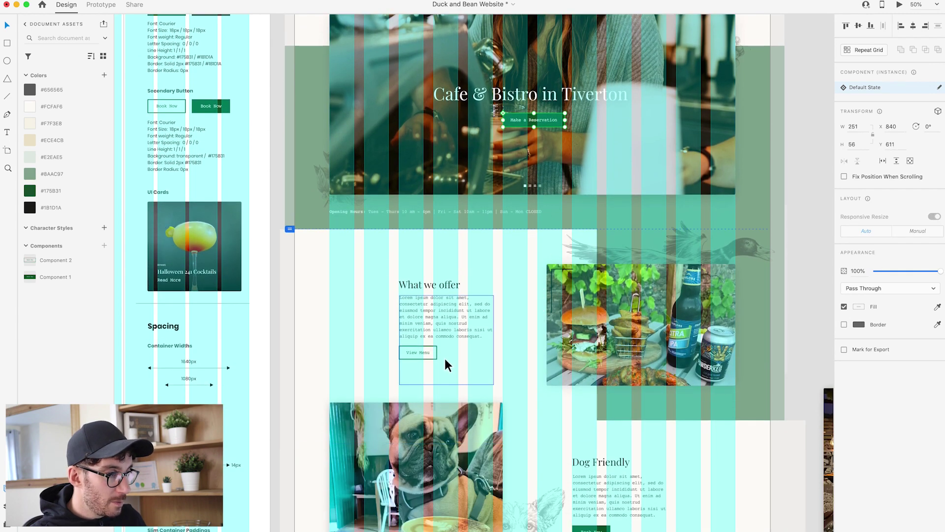
left_click(423, 353)
scroll(422, 352, "down", 2)
scroll(492, 359, "down", 6)
left_click(596, 339)
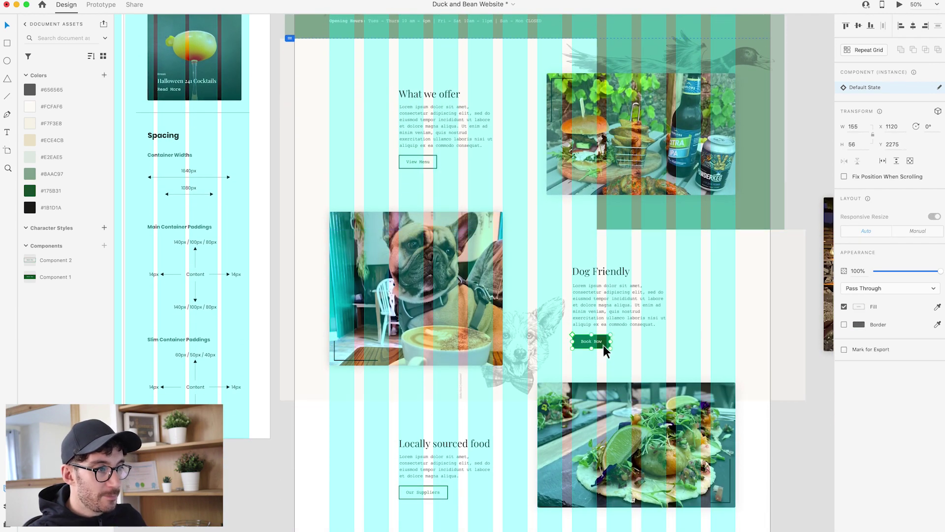
- Clear the selection on the homepage and hide the layout grid on the artboards
scroll(603, 344, "down", 6)
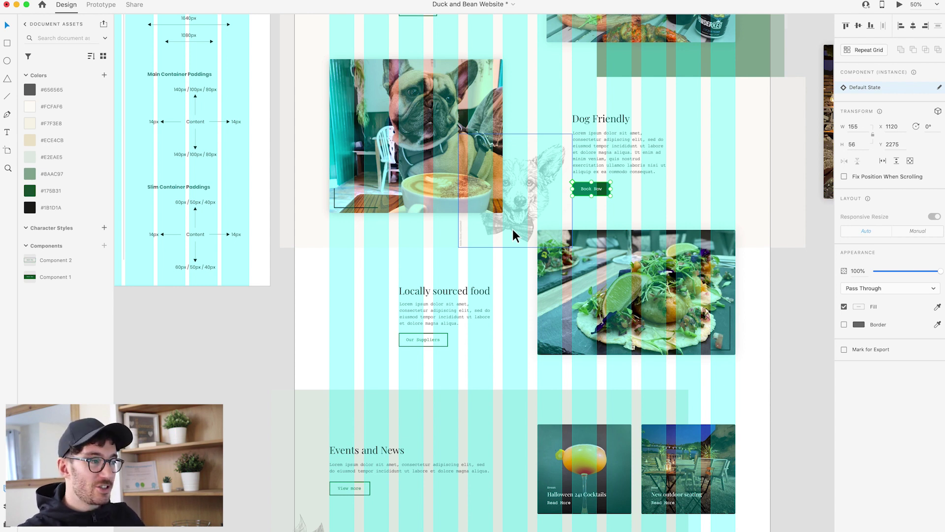
left_click(360, 277)
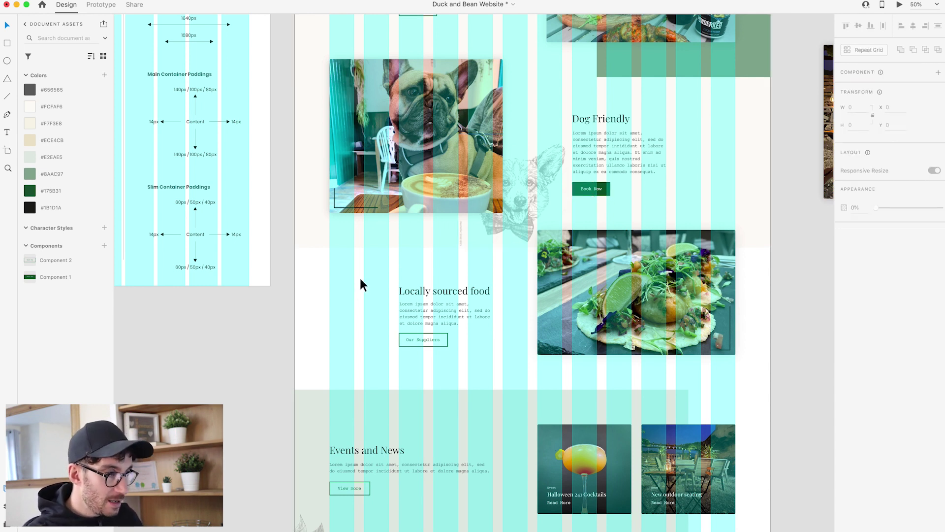
key("super+shift+apostrophe")
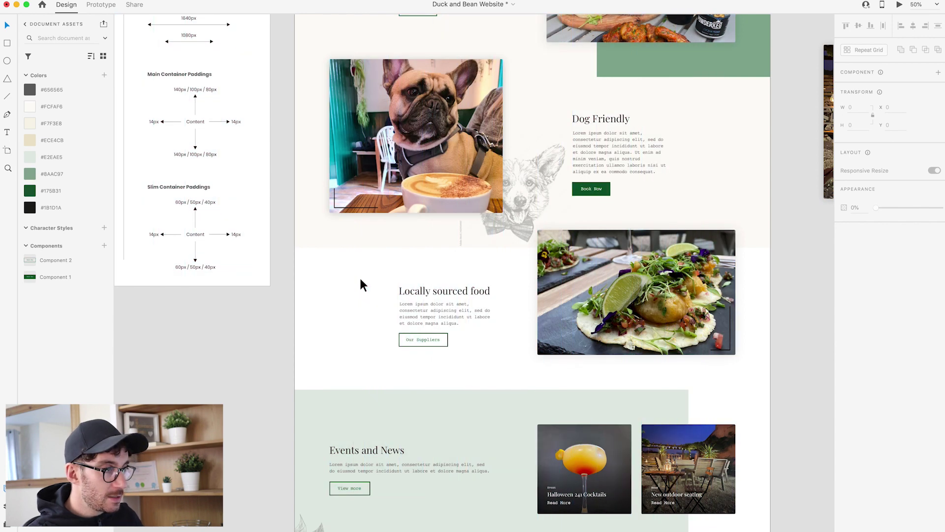
- Open the homepage in a desktop preview and review it from the hero image down to the food photo gallery
left_click_drag(503, 273, 387, 352)
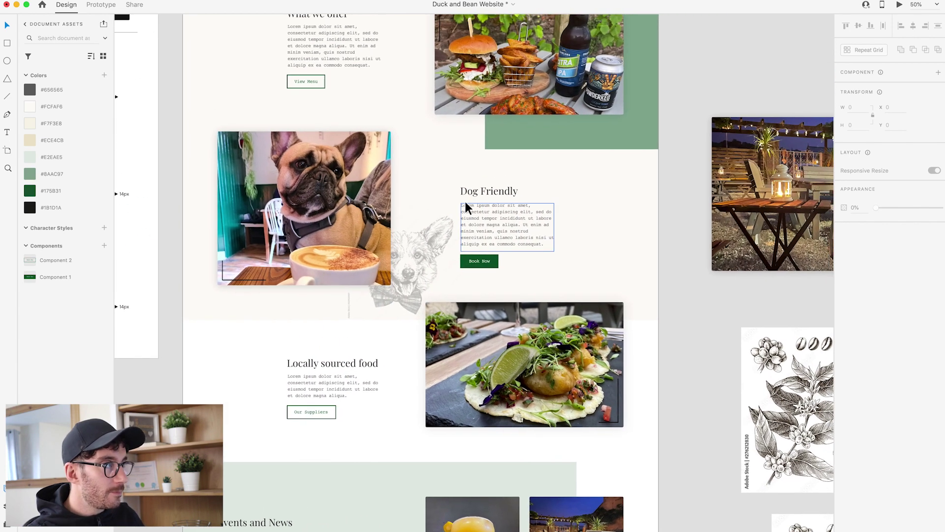
left_click_drag(467, 205, 481, 232)
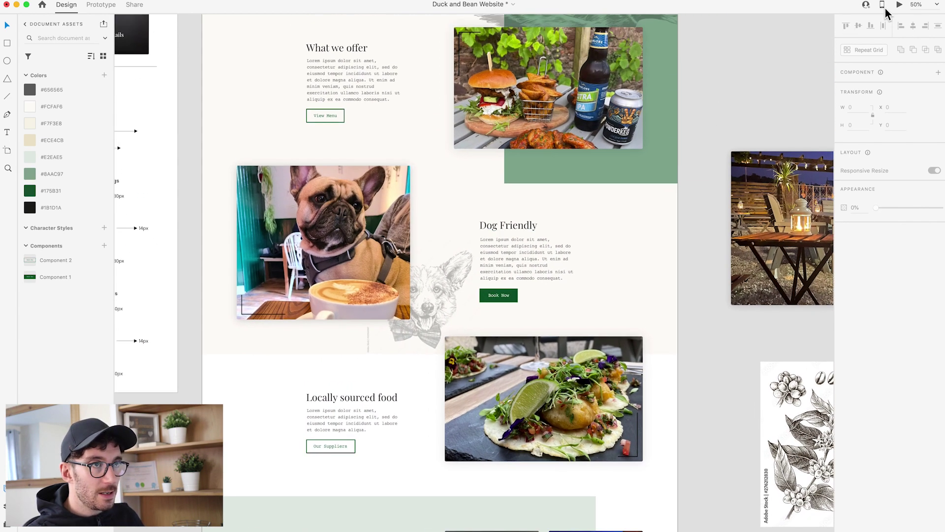
left_click(901, 5)
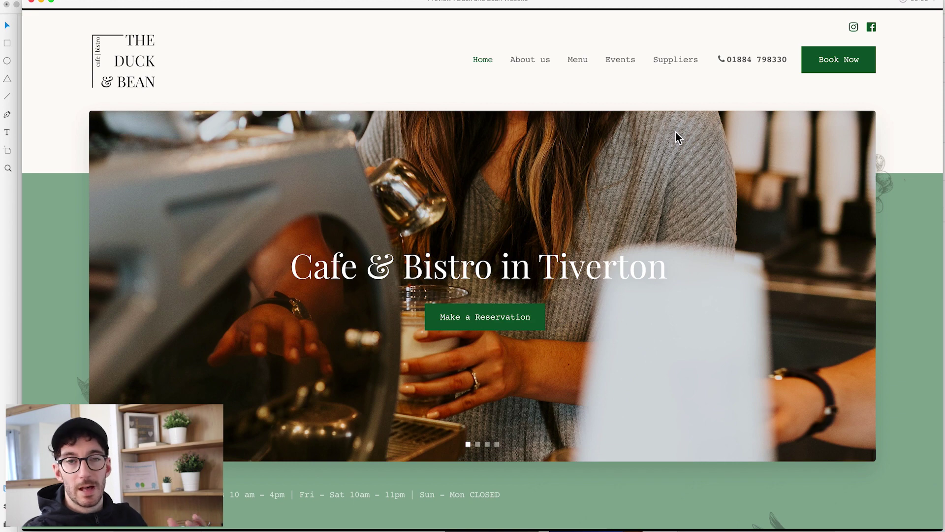
scroll(527, 161, "down", 1)
scroll(487, 170, "up", 1)
scroll(487, 169, "down", 10)
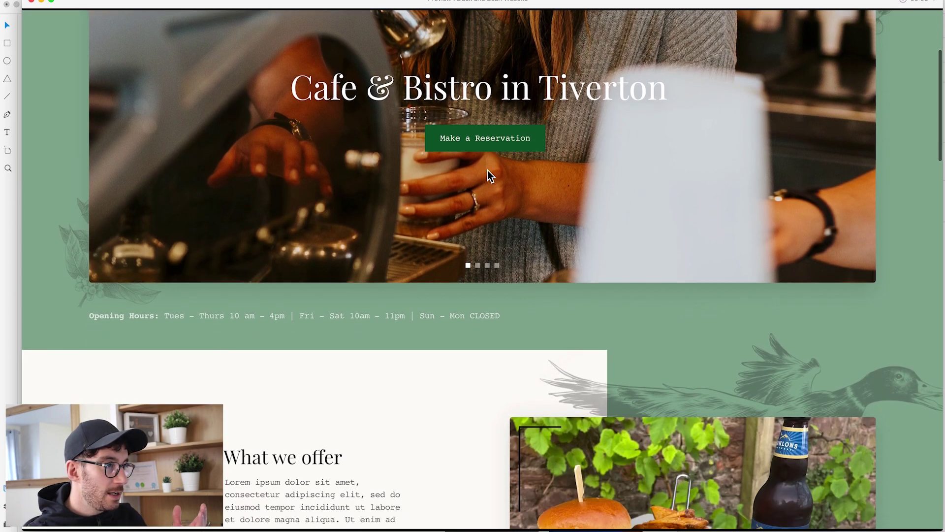
scroll(488, 176, "down", 10)
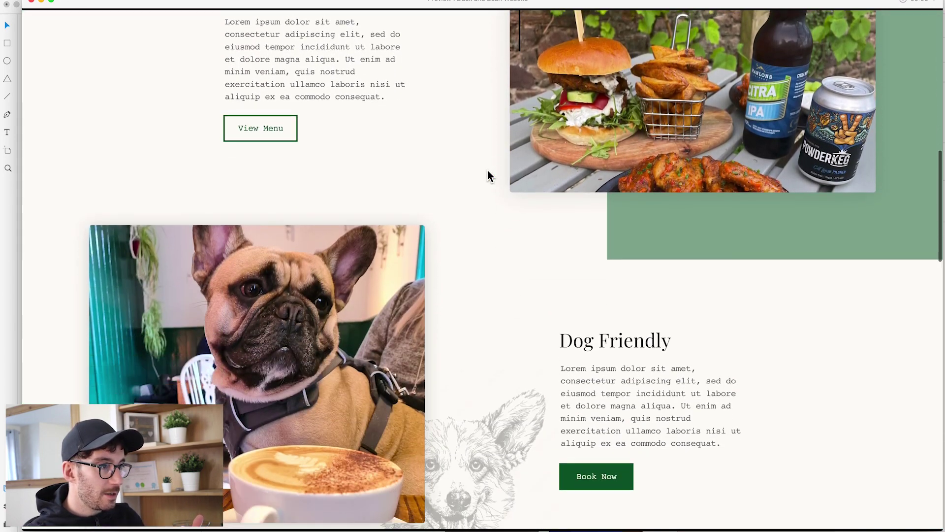
scroll(488, 170, "down", 10)
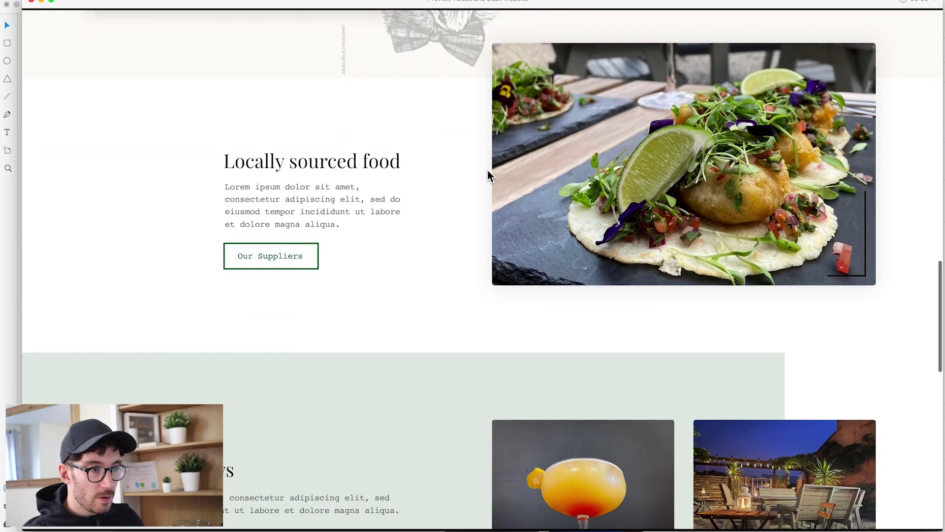
scroll(488, 171, "down", 8)
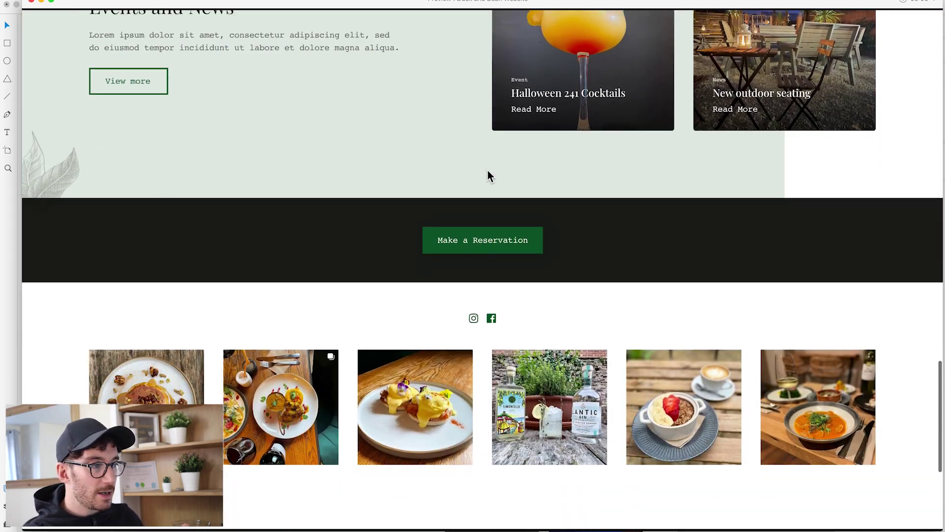